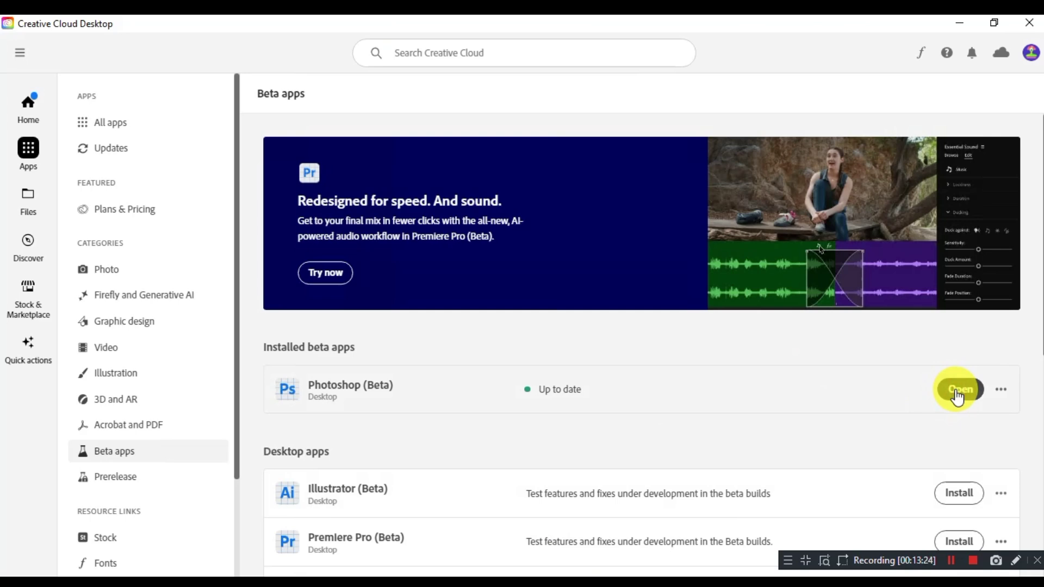
Step: Open Photoshop (Beta) from the Beta apps list in Creative Cloud Desktop
click(958, 397)
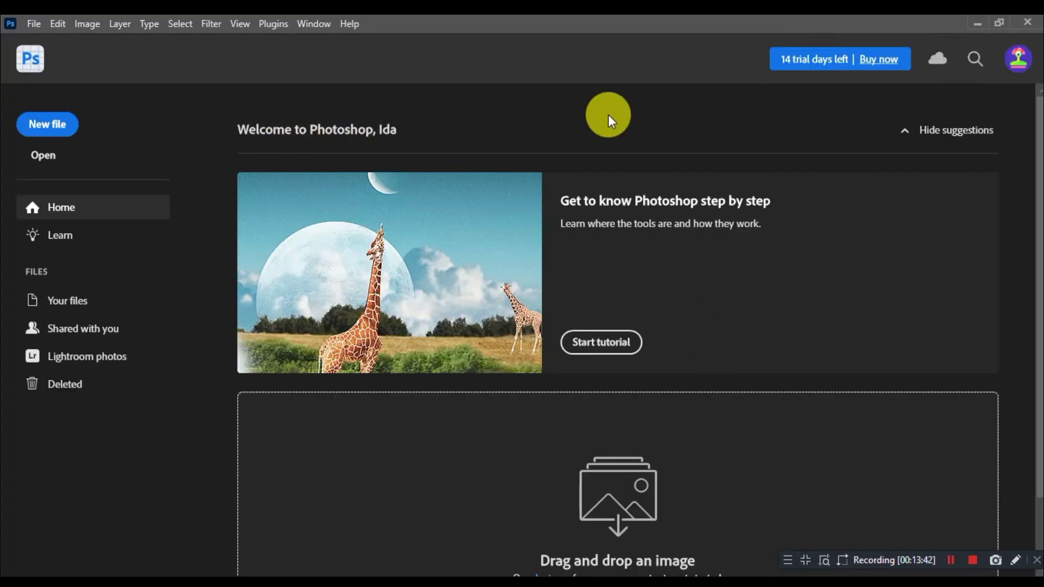
Step: Check the Photoshop (Beta) version in Help > About Photoshop, then close it
click(350, 24)
click(394, 83)
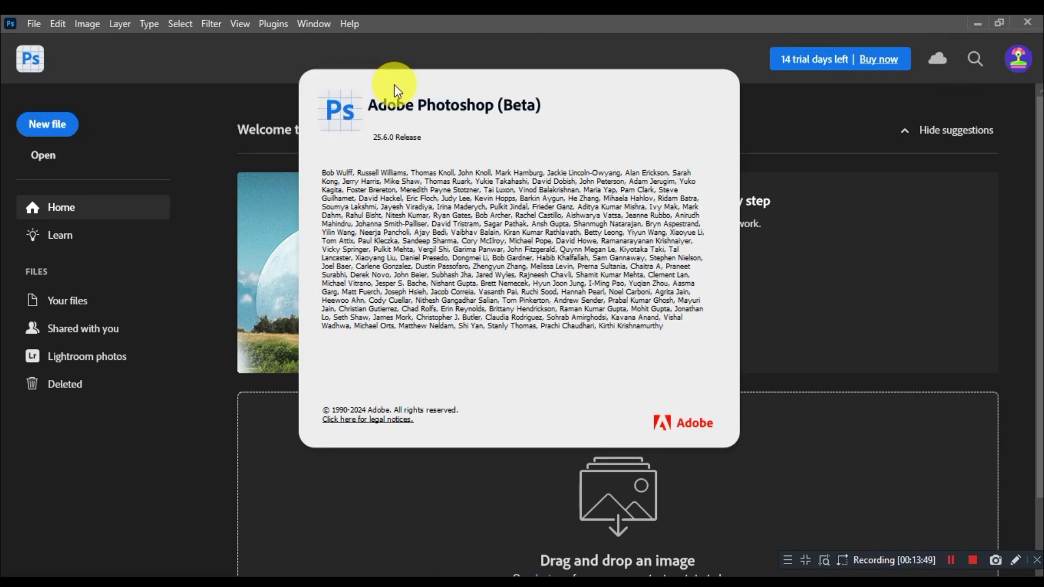
click(595, 118)
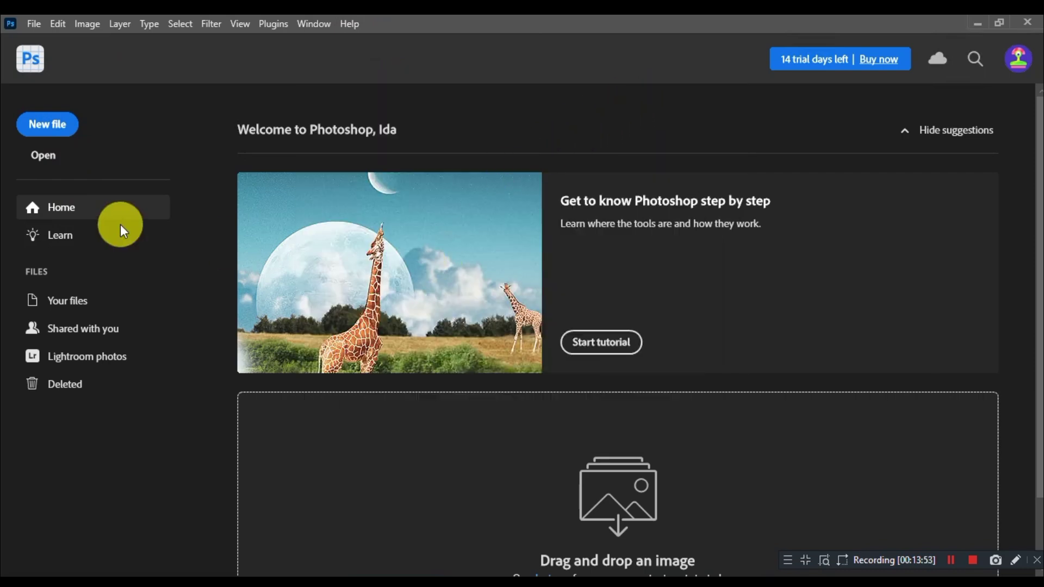
Step: Create a new Default Photoshop Size document (7 x 5 in, 300 ppi), then draw and clear a marquee
click(53, 126)
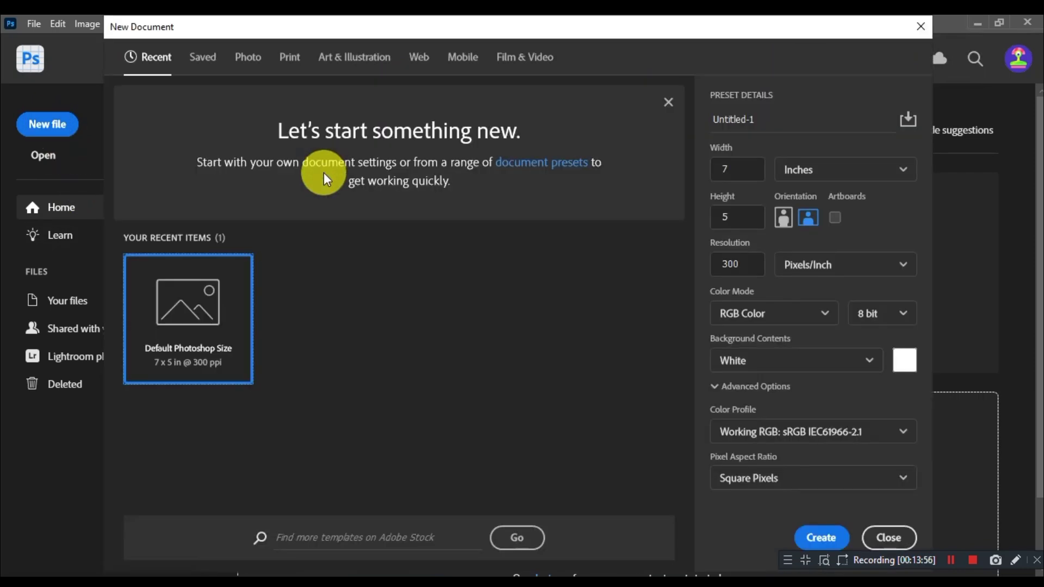
click(805, 538)
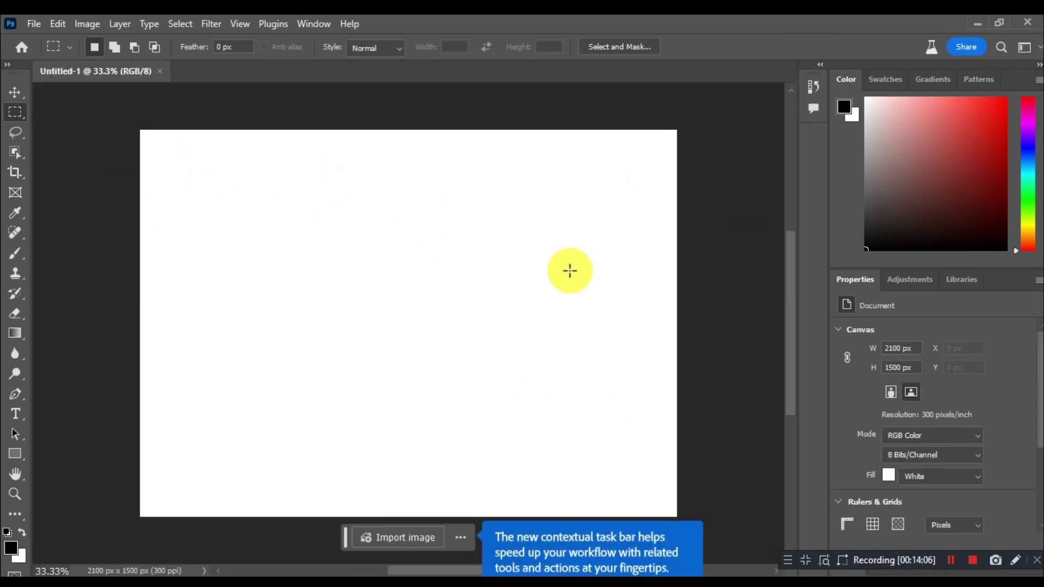
drag(326, 214, 498, 318)
click(564, 275)
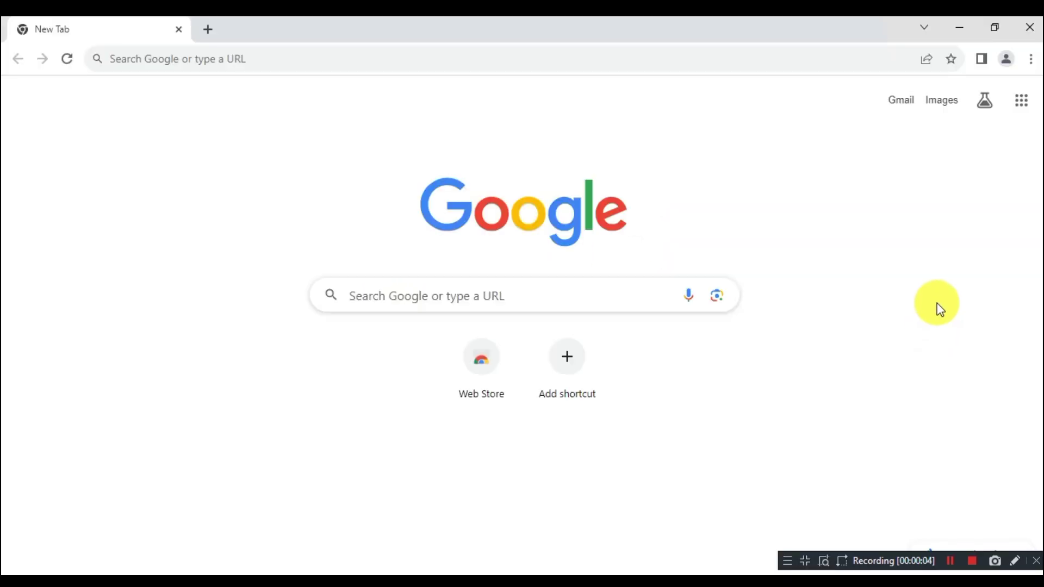
Step: Search Google for 'adobe creative cloud download' and open Adobe's download page
click(395, 294)
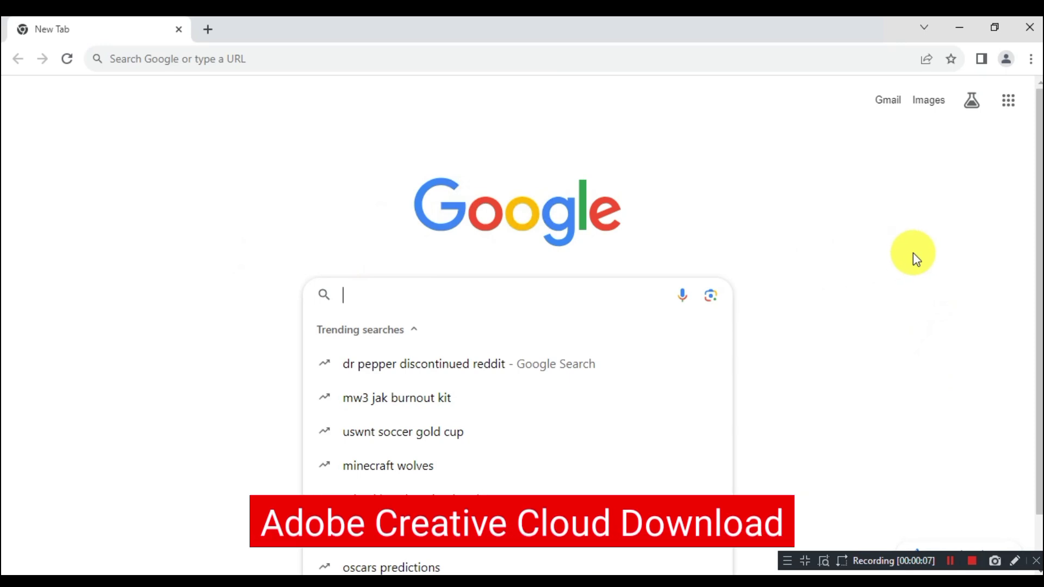
text(adobe creative cloud )
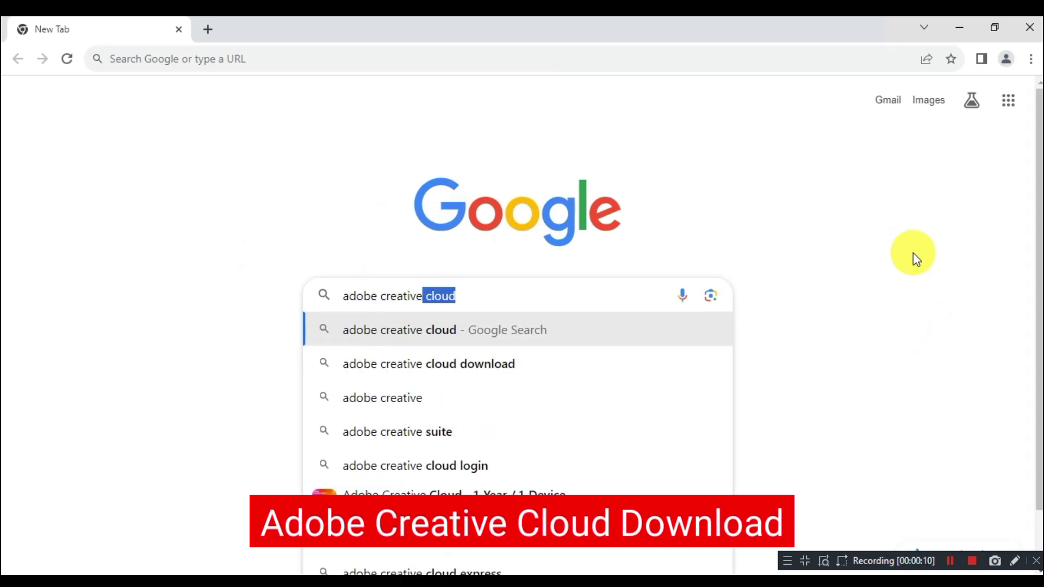
text(download)
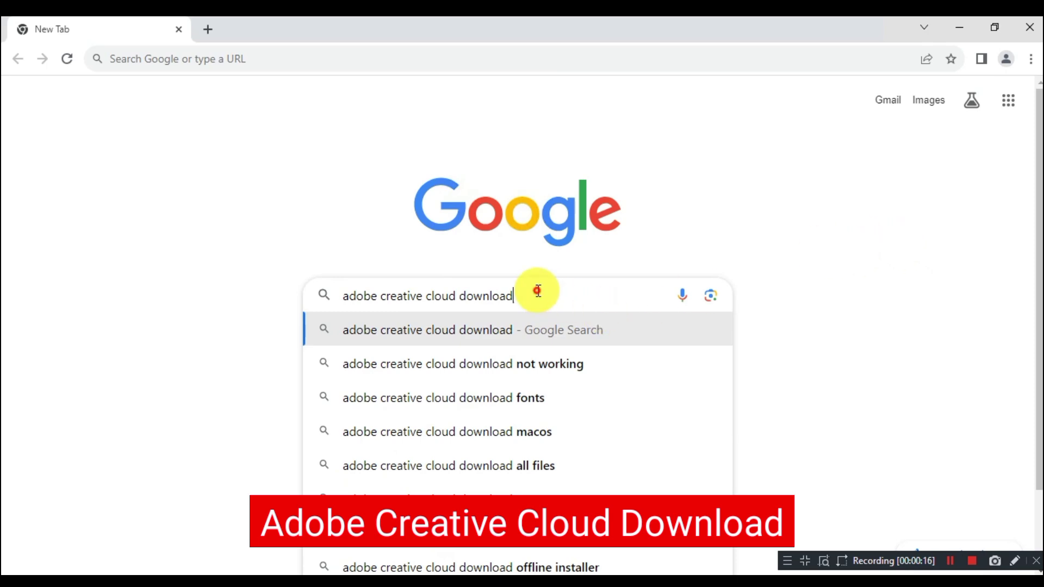
drag(536, 292, 331, 299)
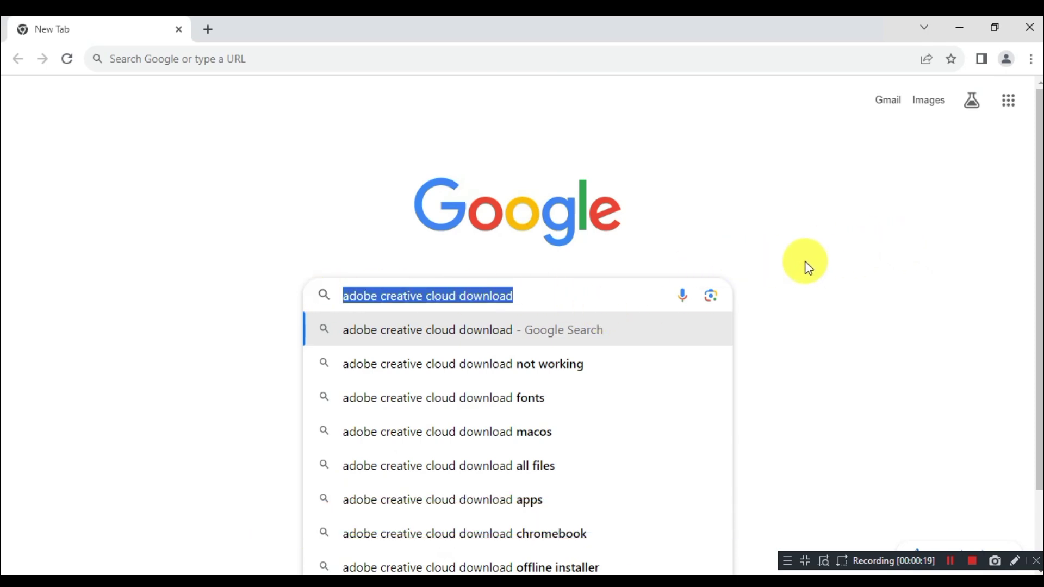
key(Return)
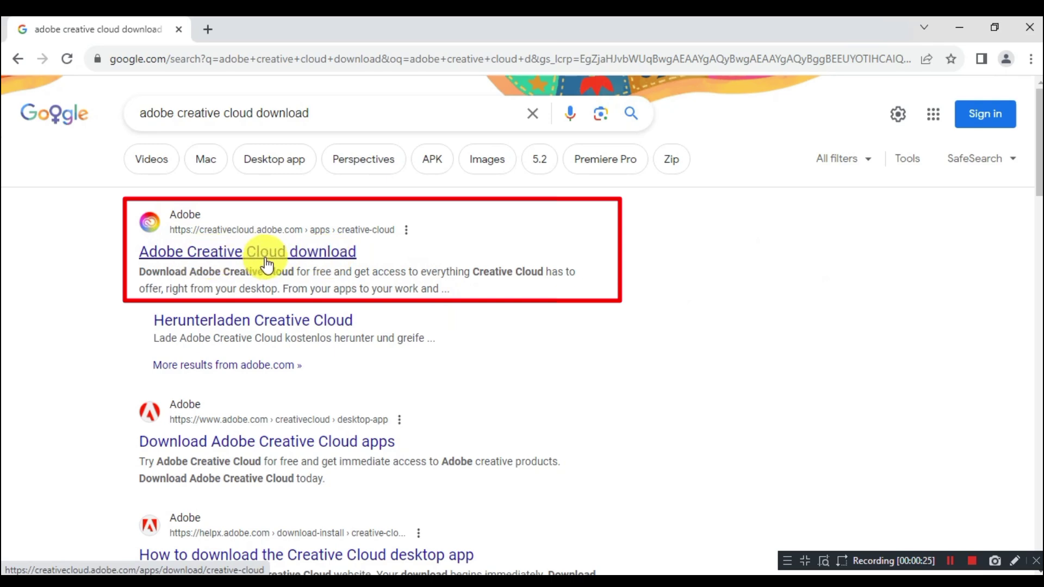
click(340, 252)
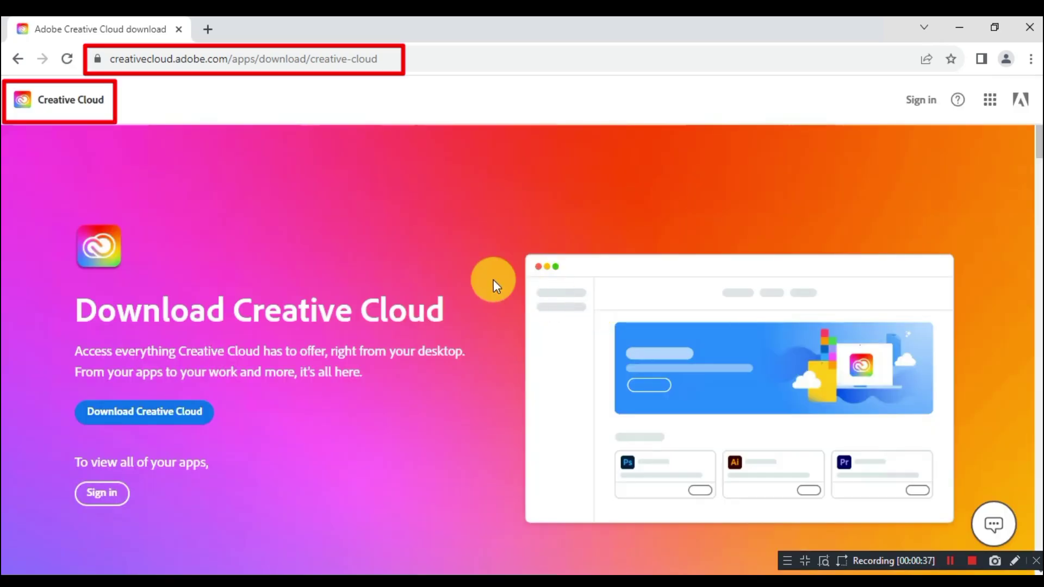
Step: Download Creative_Cloud_Set-Up.exe and show it in the Downloads folder
click(314, 61)
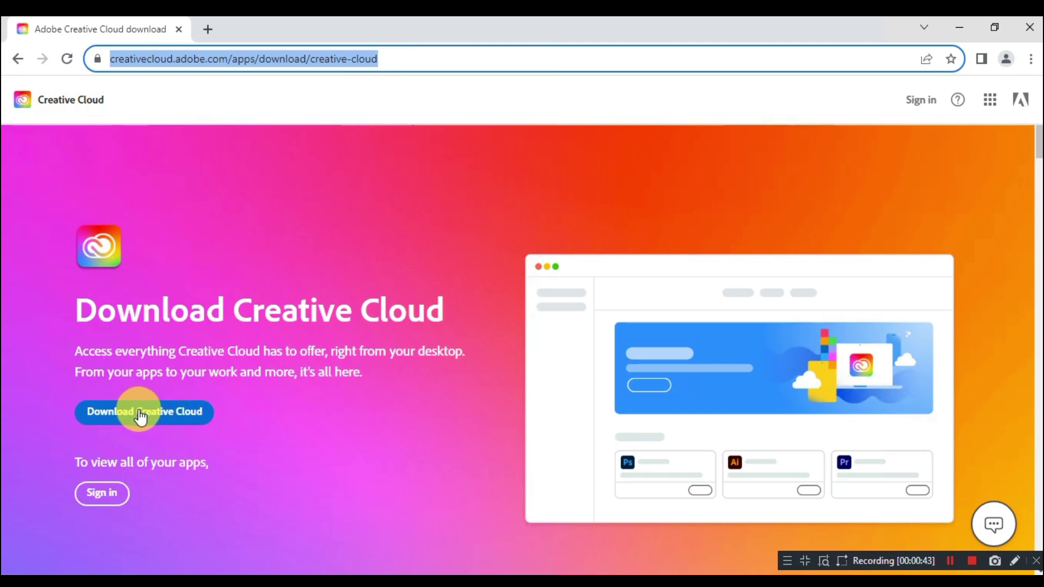
click(199, 417)
scroll(315, 381, down, 1)
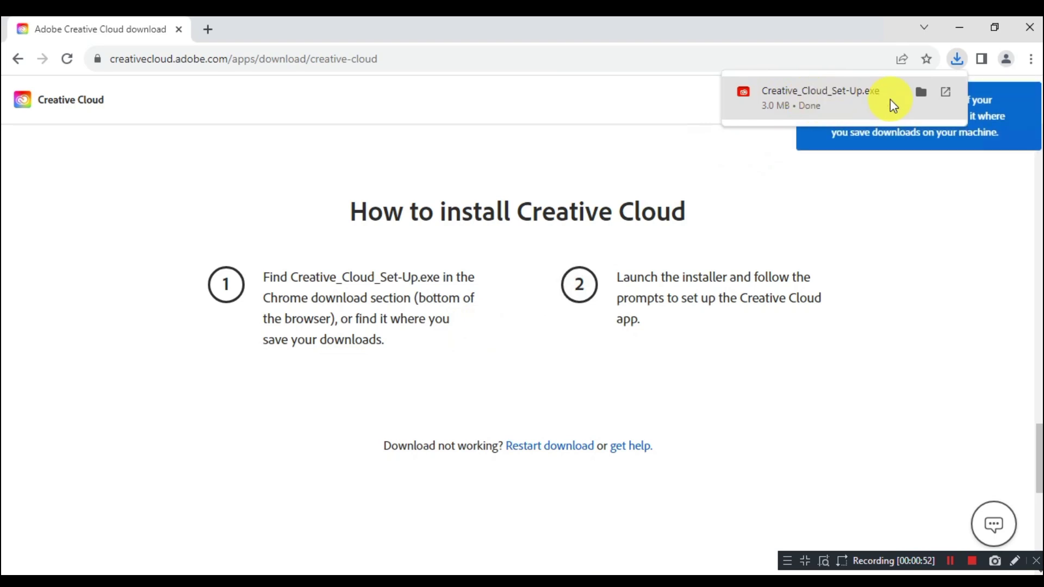
click(922, 94)
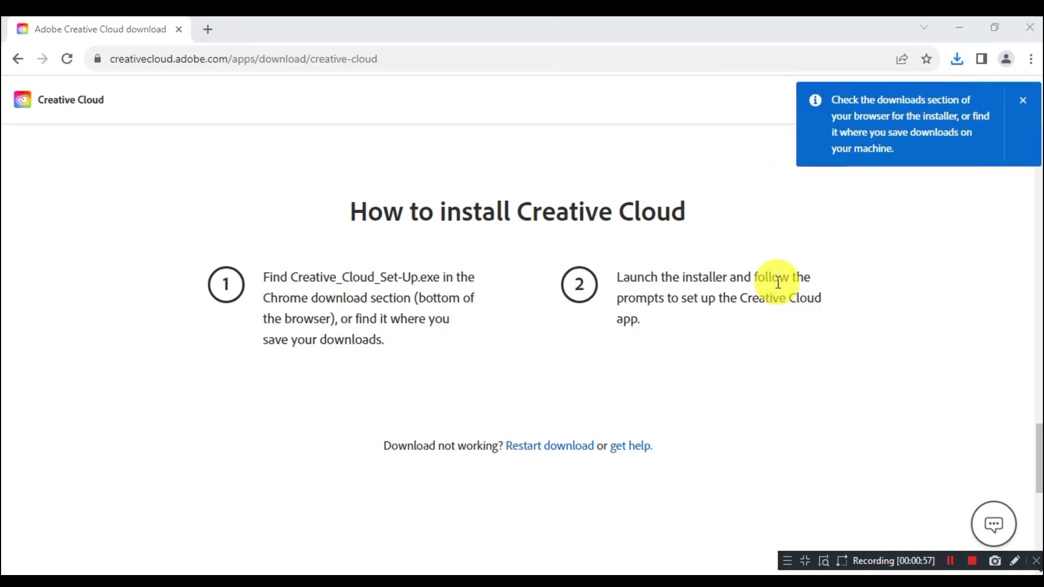
click(959, 28)
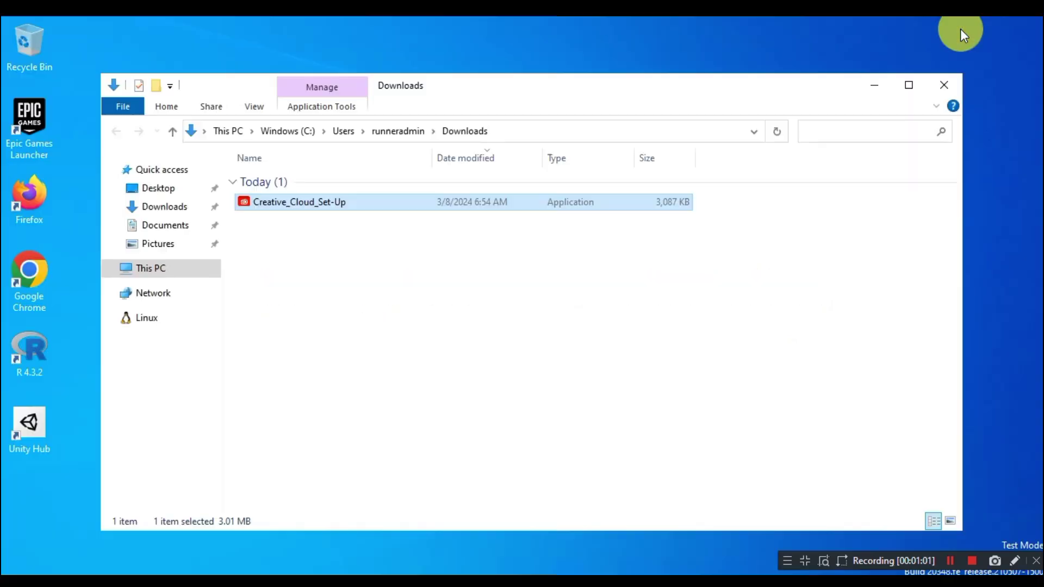
Step: Run Creative_Cloud_Set-Up from Downloads to bring up the installer's sign-in screen
right_click(368, 205)
click(498, 215)
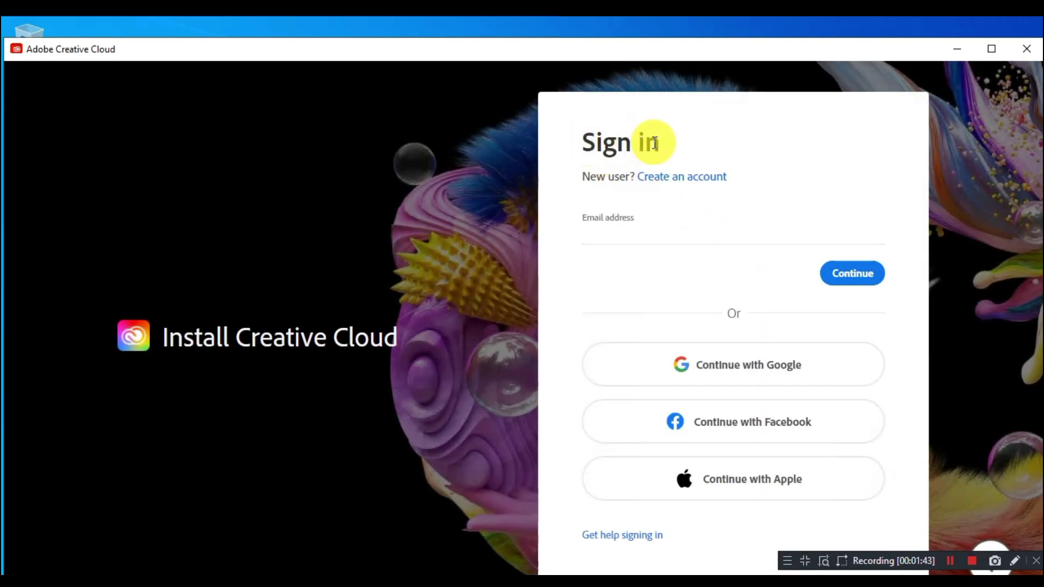
drag(586, 141, 686, 143)
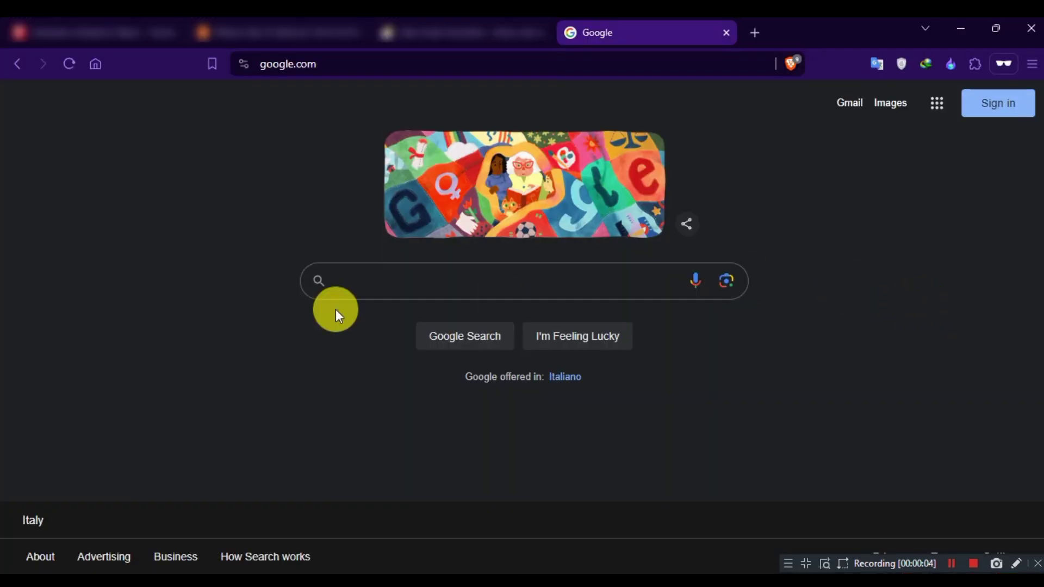
Step: Search Google for 'adobe creative cloud business teams trial'
text(ado)
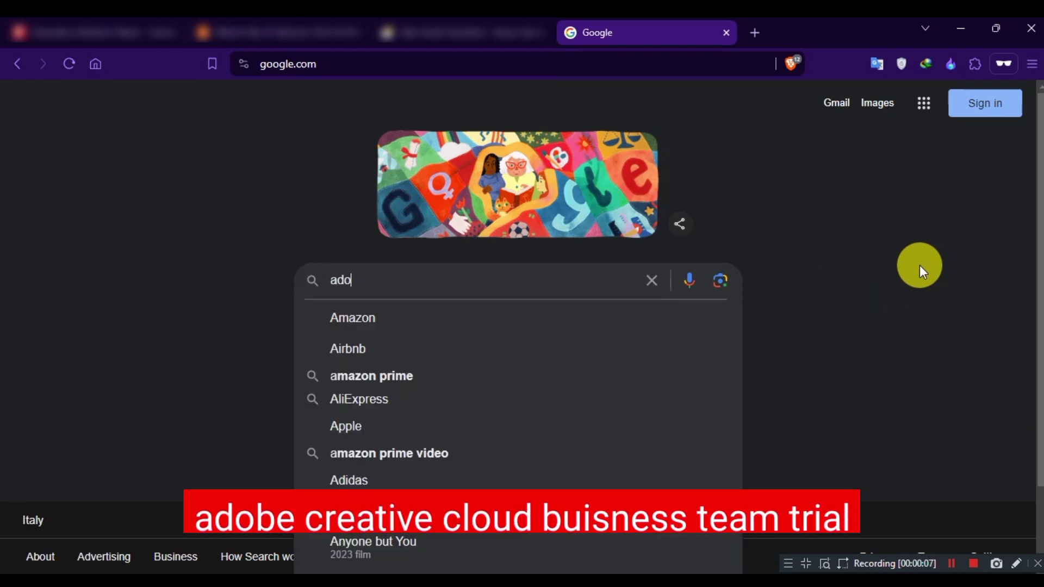
text(be creative clo)
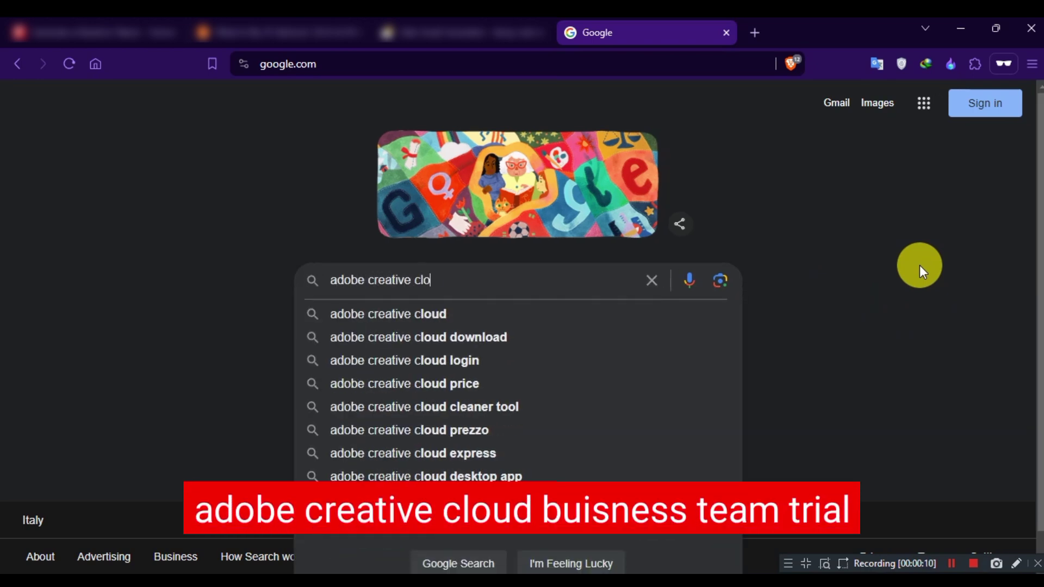
text(ud business)
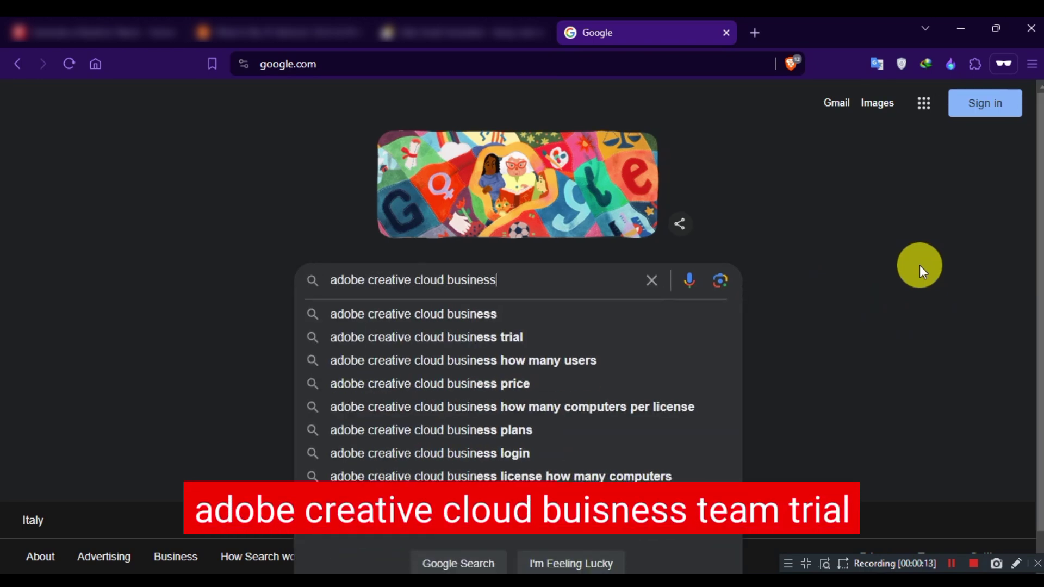
text( teams trial)
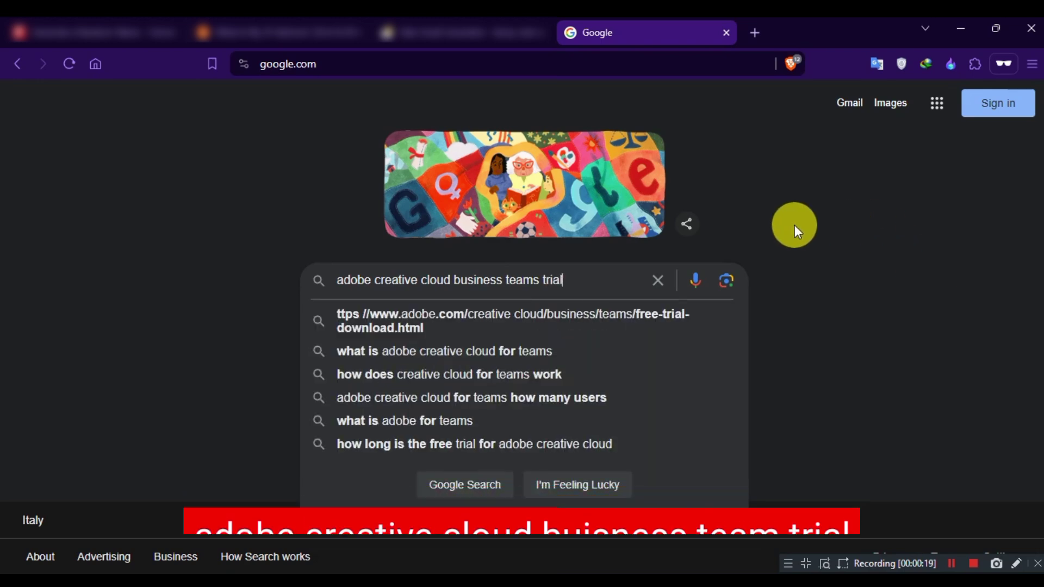
drag(571, 281, 310, 292)
click(494, 492)
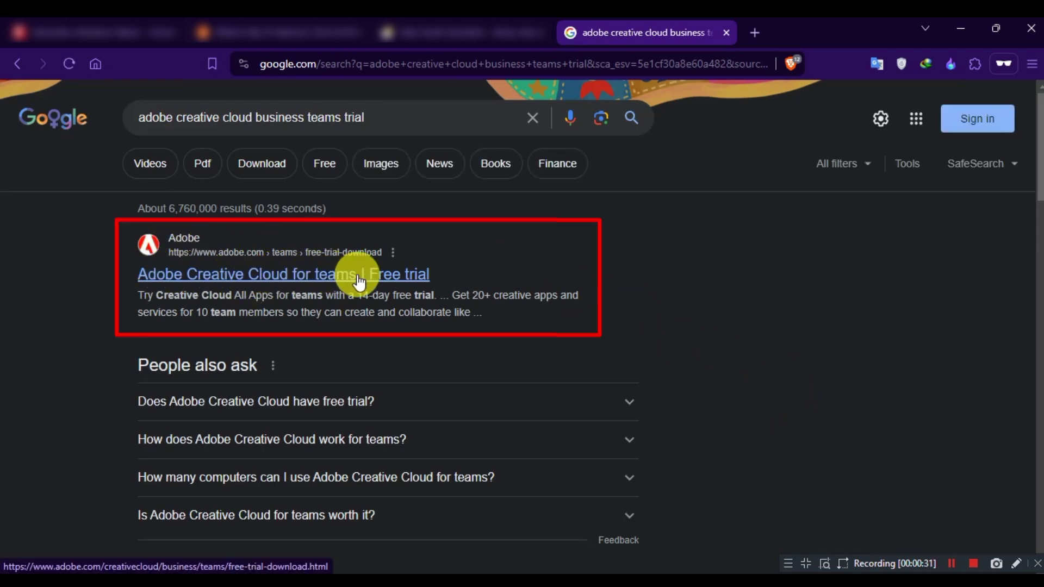
Step: Open the 'Adobe Creative Cloud for teams | Free trial' result, close the region modal, decline chat
click(419, 280)
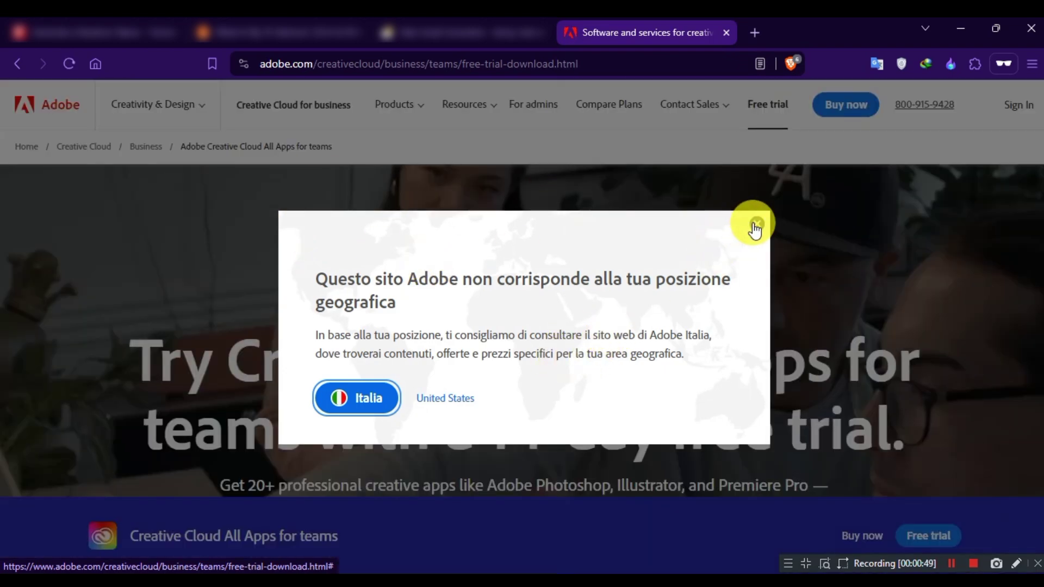
click(756, 226)
click(372, 63)
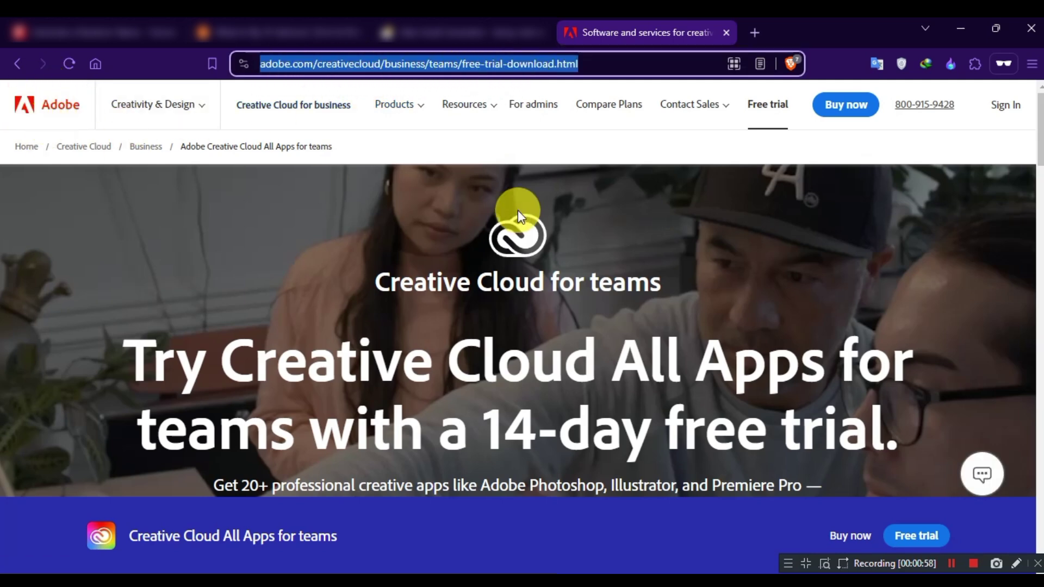
click(788, 157)
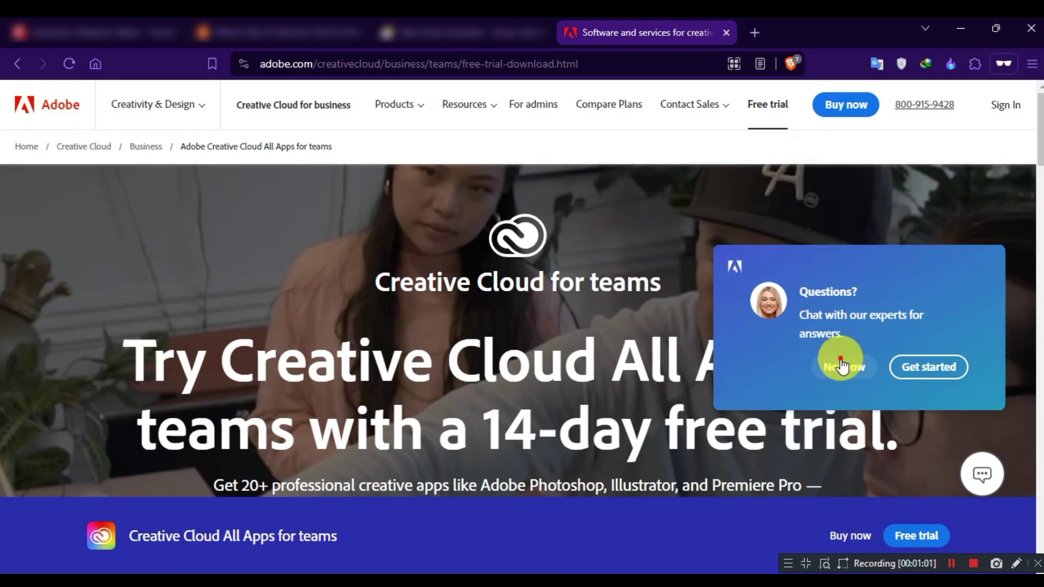
click(842, 365)
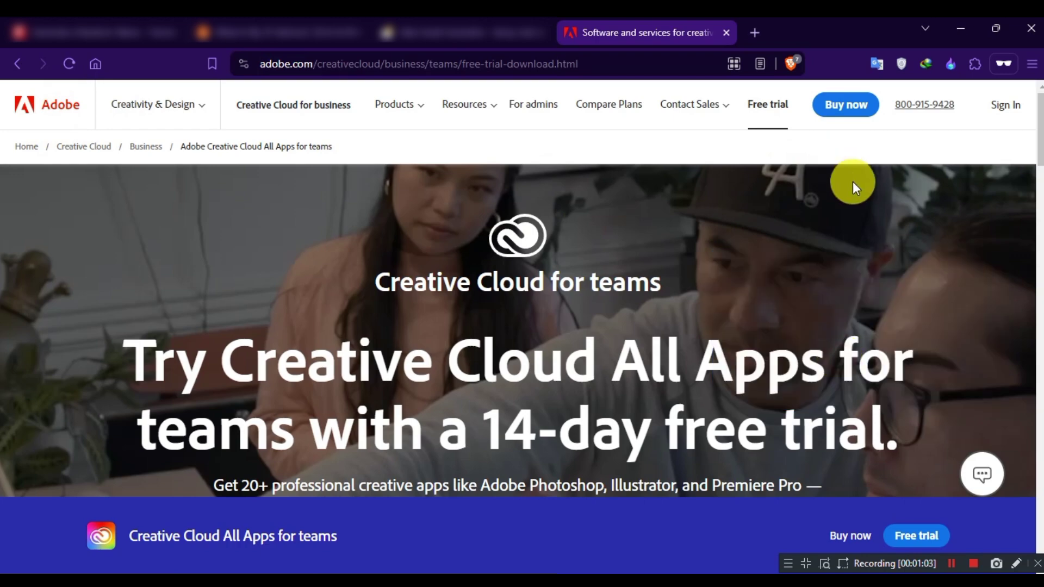
drag(1040, 128, 1040, 522)
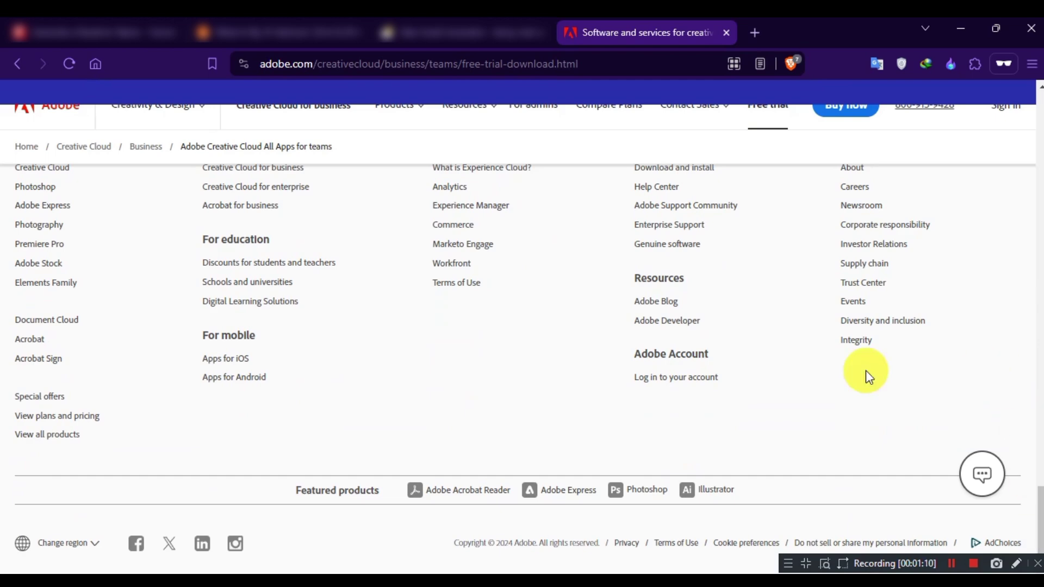
Step: Switch the Adobe site region to Italia
click(91, 543)
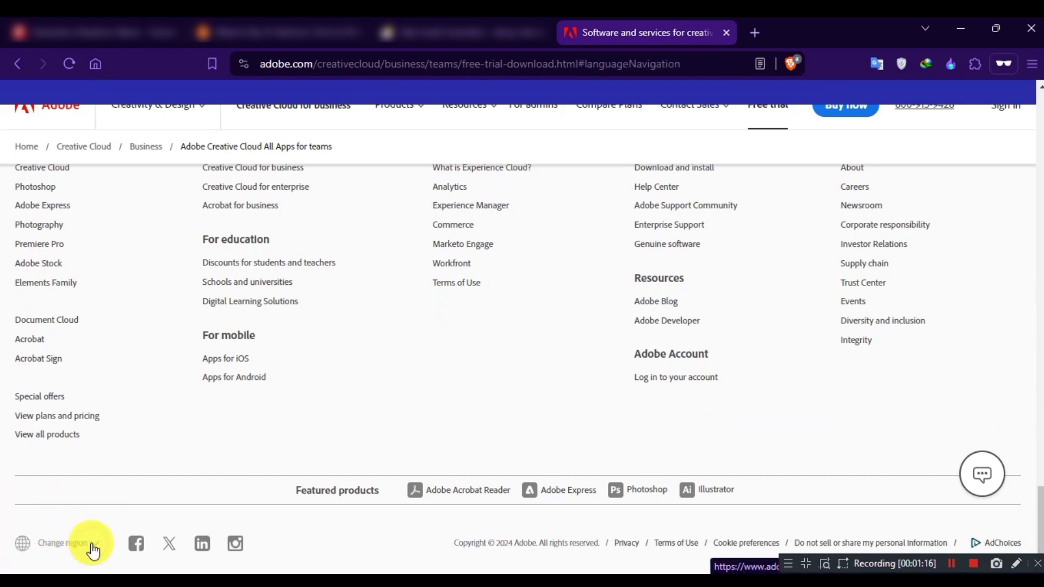
scroll(416, 250, down, 3)
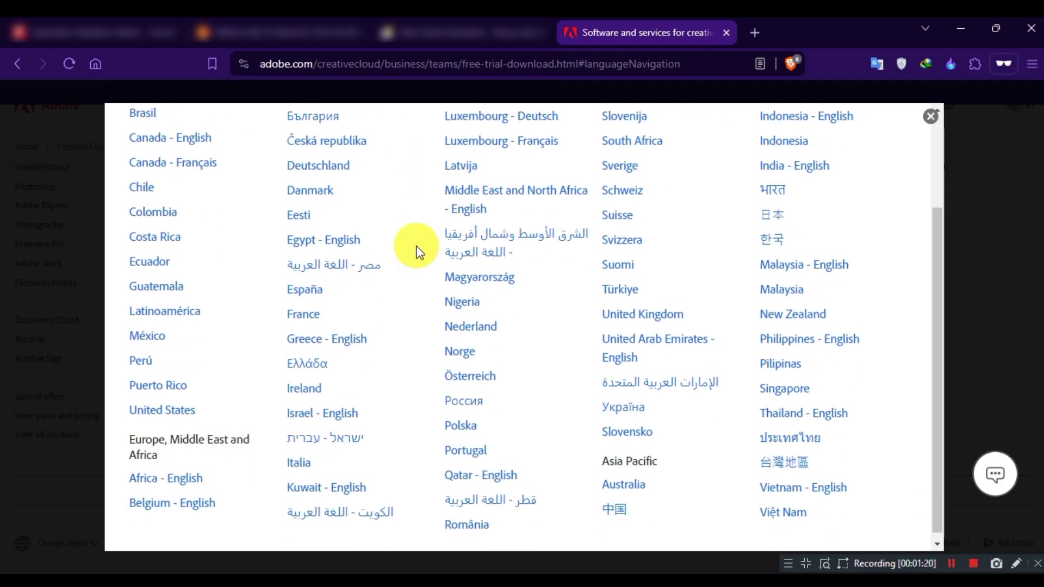
scroll(416, 250, up, 3)
scroll(604, 263, down, 3)
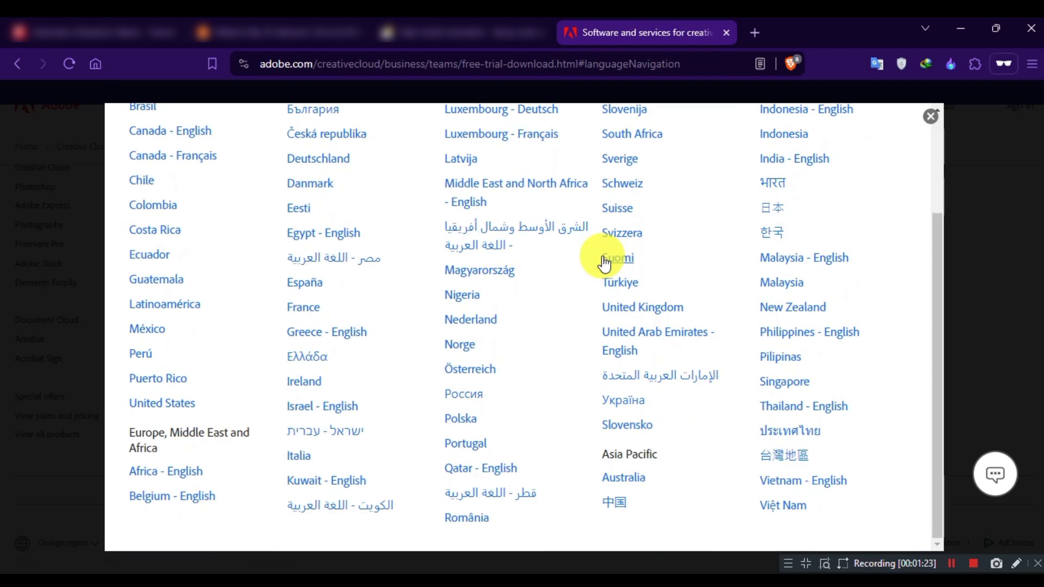
scroll(603, 262, up, 3)
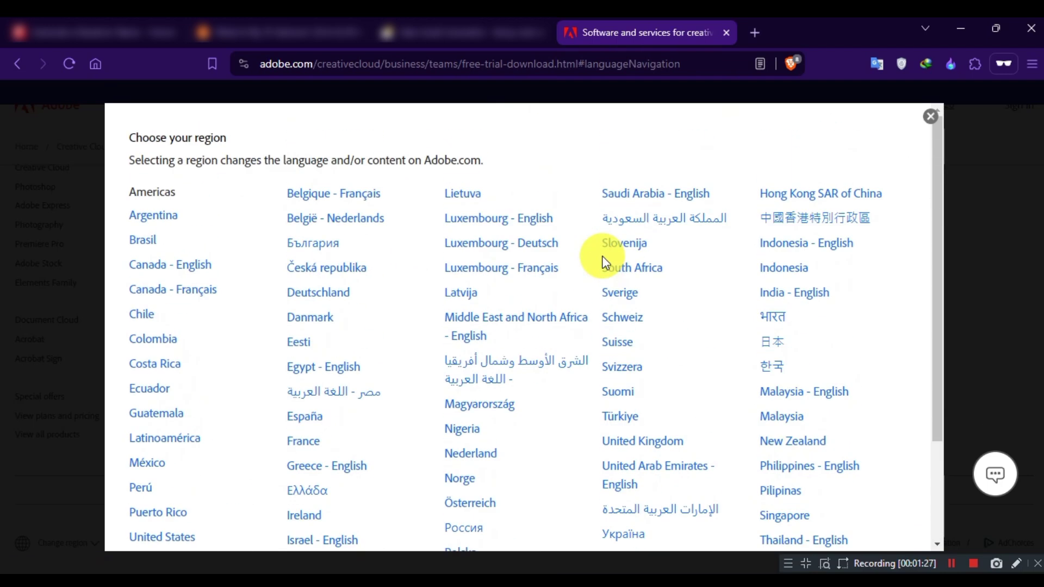
scroll(602, 261, down, 2)
scroll(601, 242, up, 2)
scroll(582, 252, down, 2)
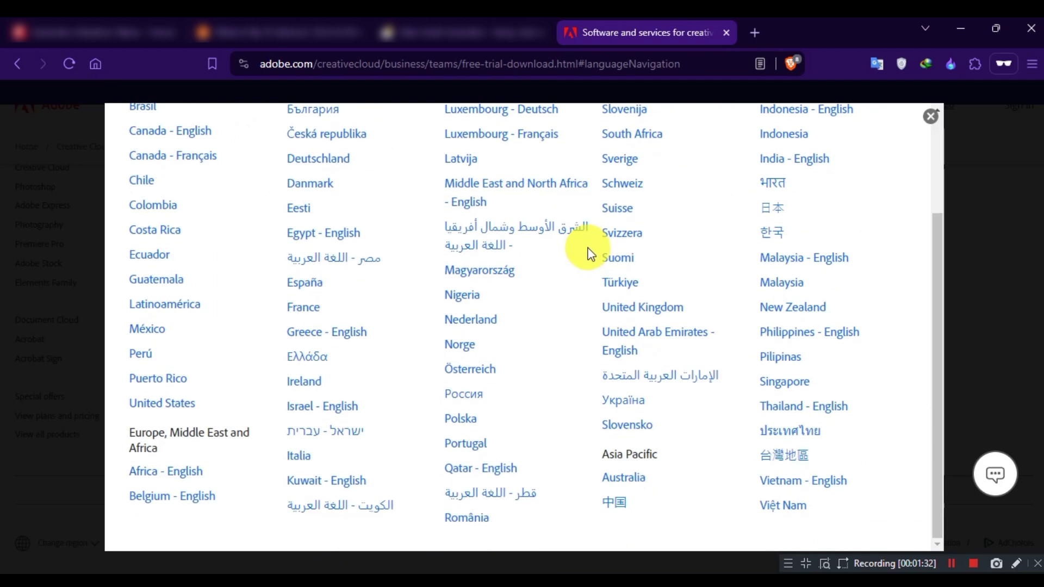
scroll(589, 249, up, 3)
scroll(589, 249, down, 3)
click(299, 456)
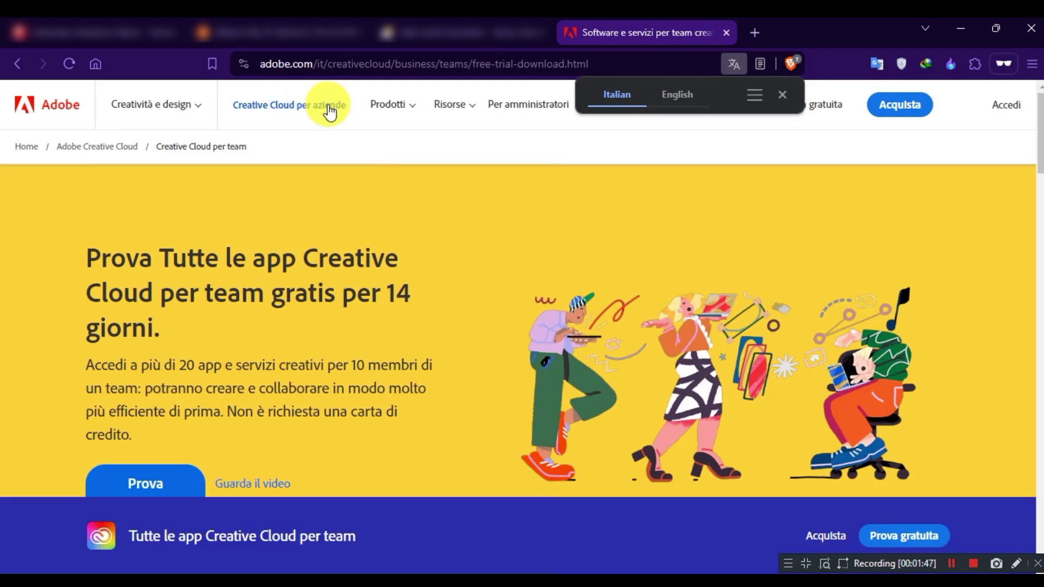
Step: Start the teams trial sign-up with Prova gratuita
click(312, 68)
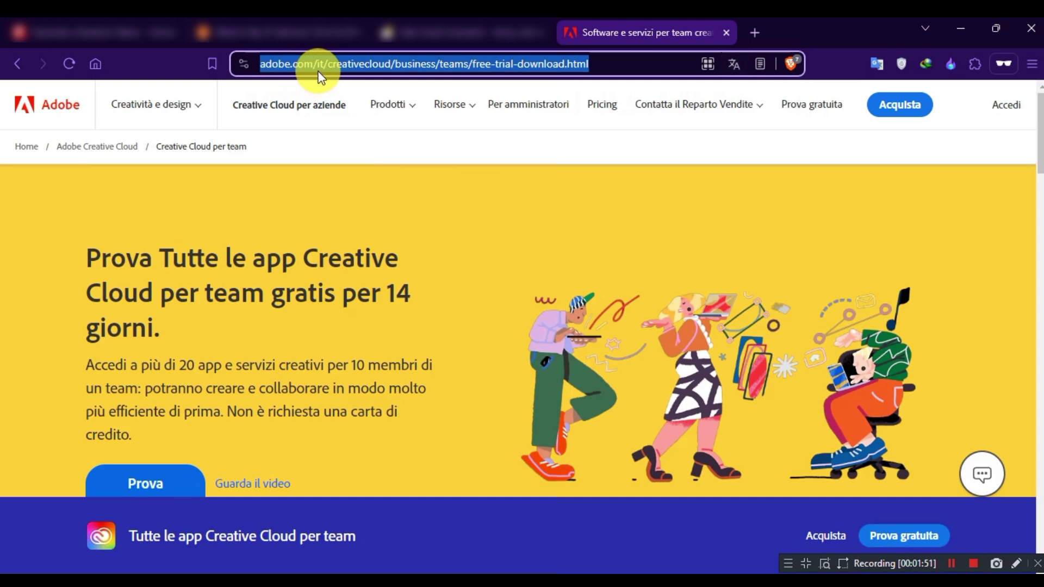
scroll(399, 273, down, 3)
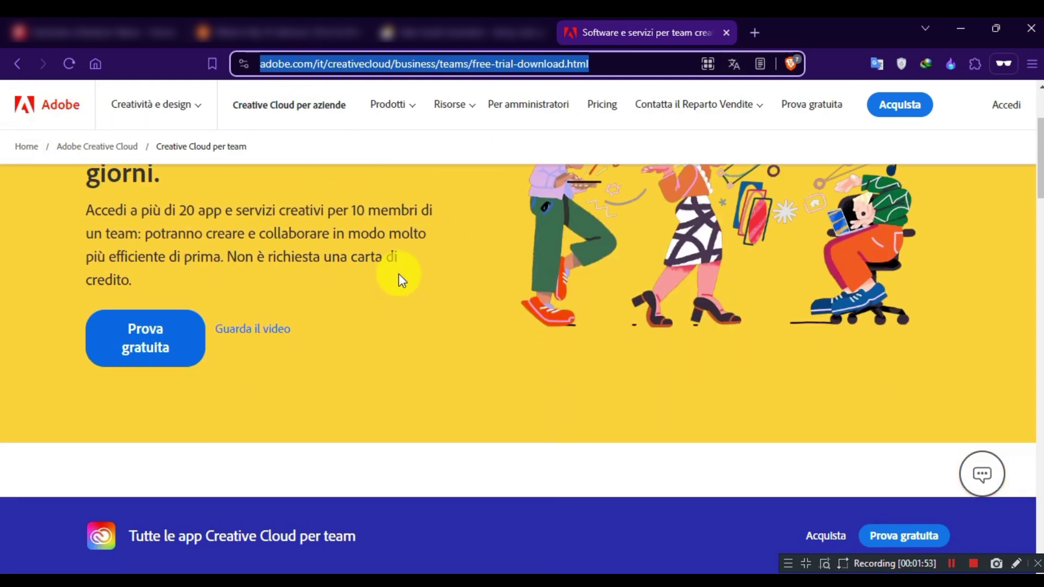
click(106, 343)
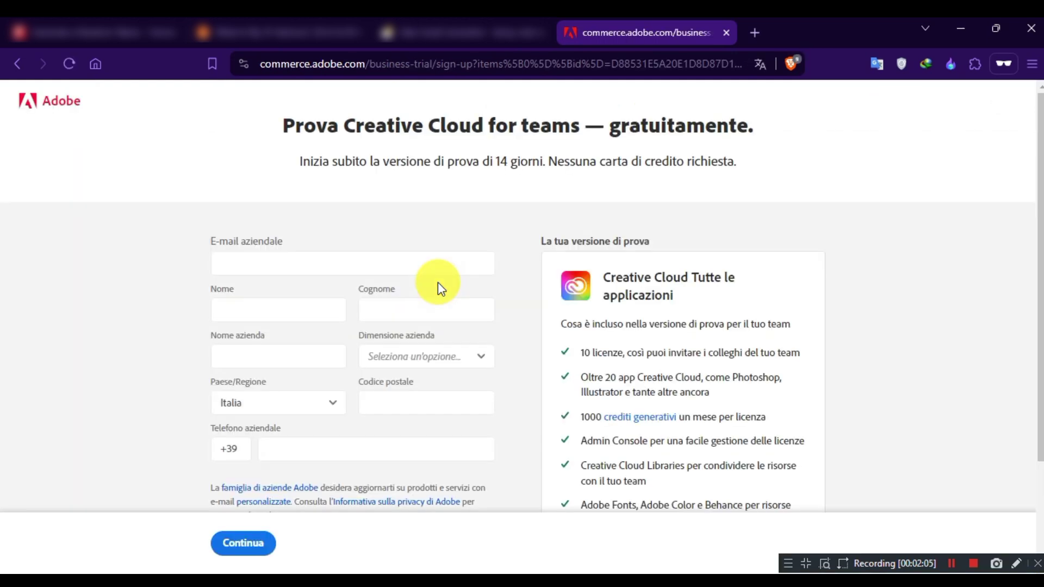
Step: Translate the sign-up form's heading and subtitle into English
drag(283, 126, 745, 124)
click(748, 100)
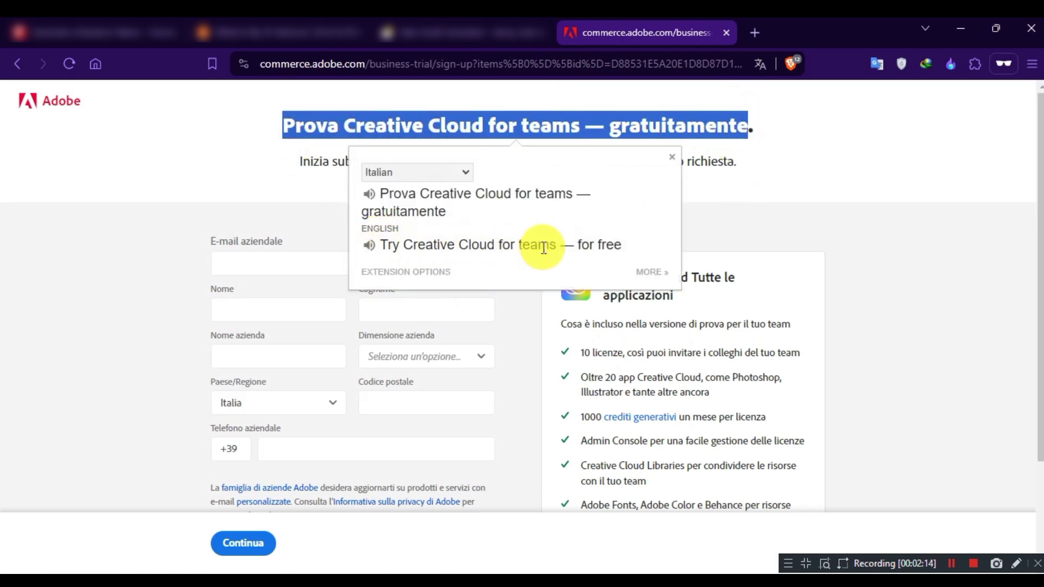
click(729, 216)
drag(301, 162, 742, 182)
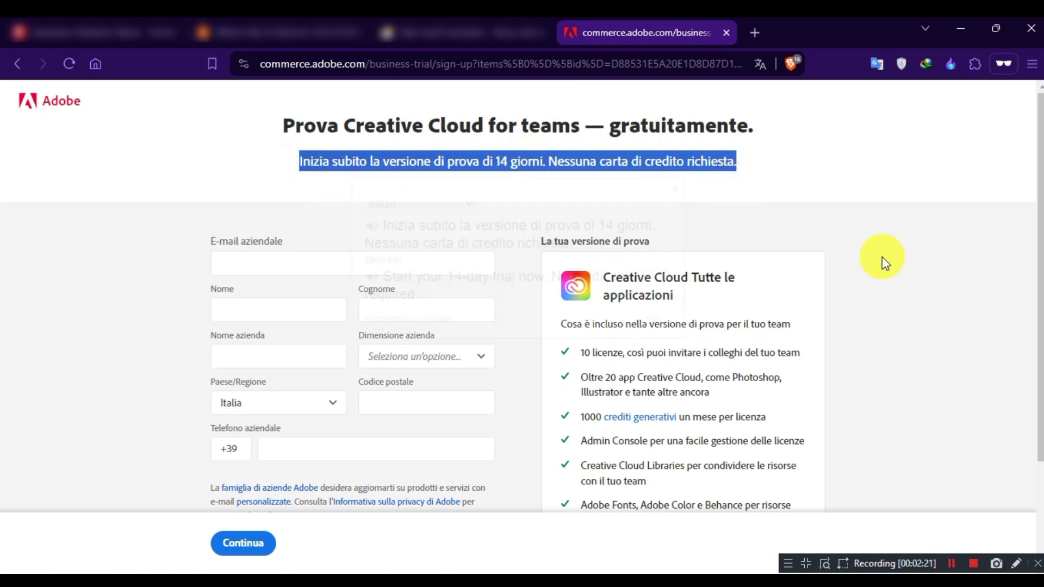
drag(384, 278, 417, 294)
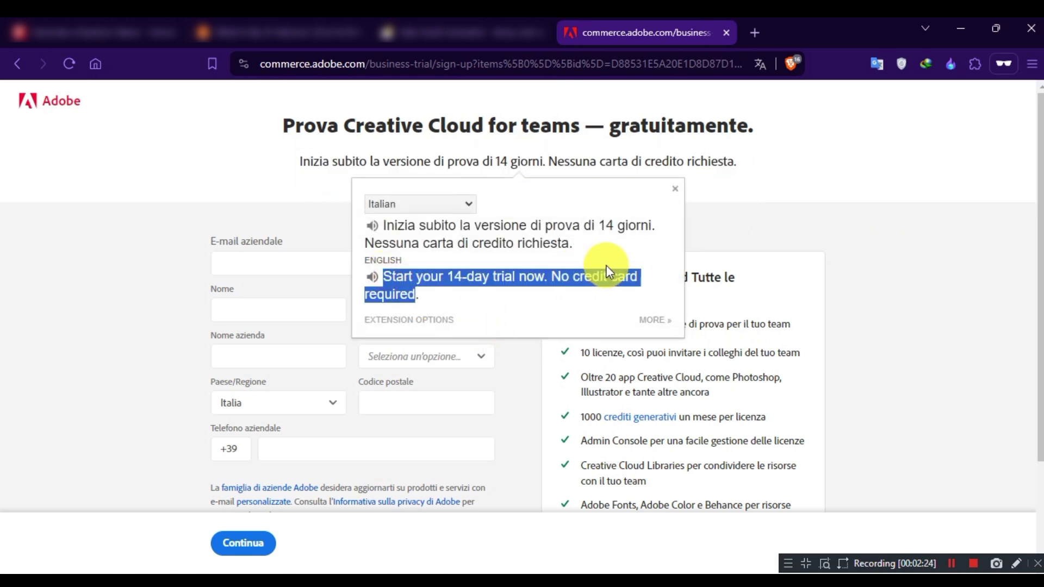
click(762, 223)
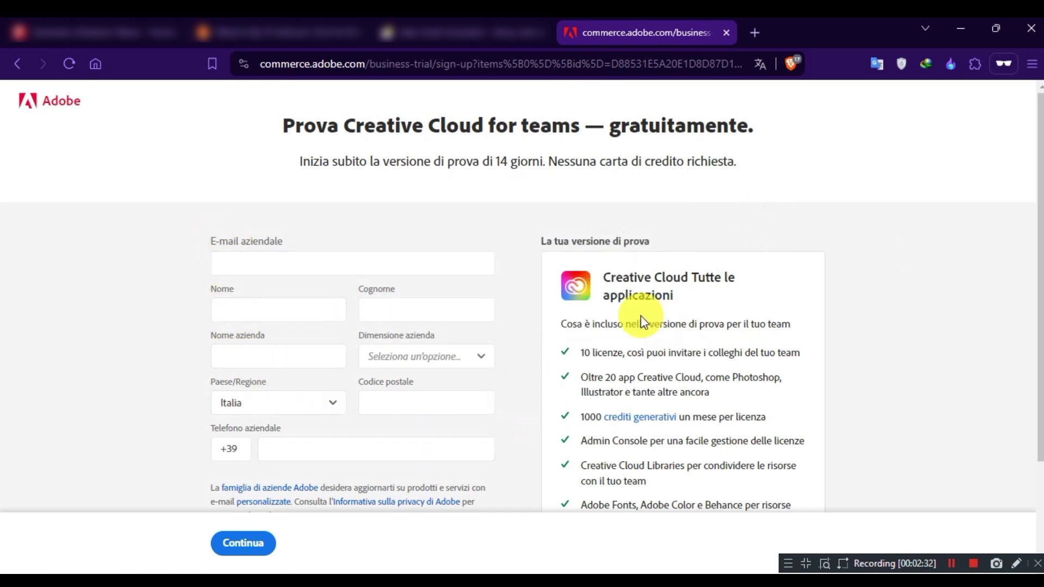
Step: Fill in work e-mail, name, company, size 1-9, postal code and phone, then Continua
click(951, 564)
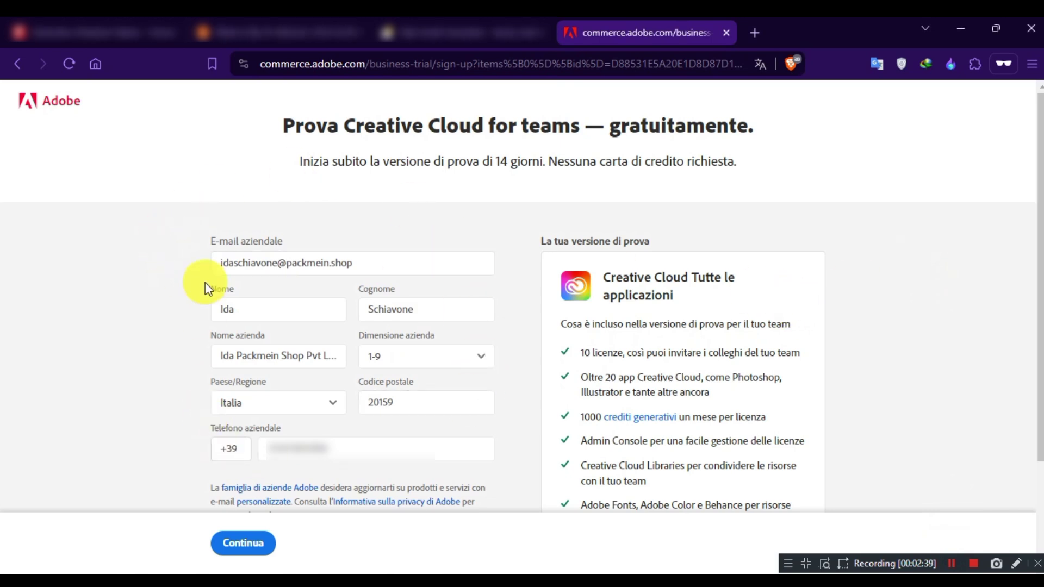
click(415, 285)
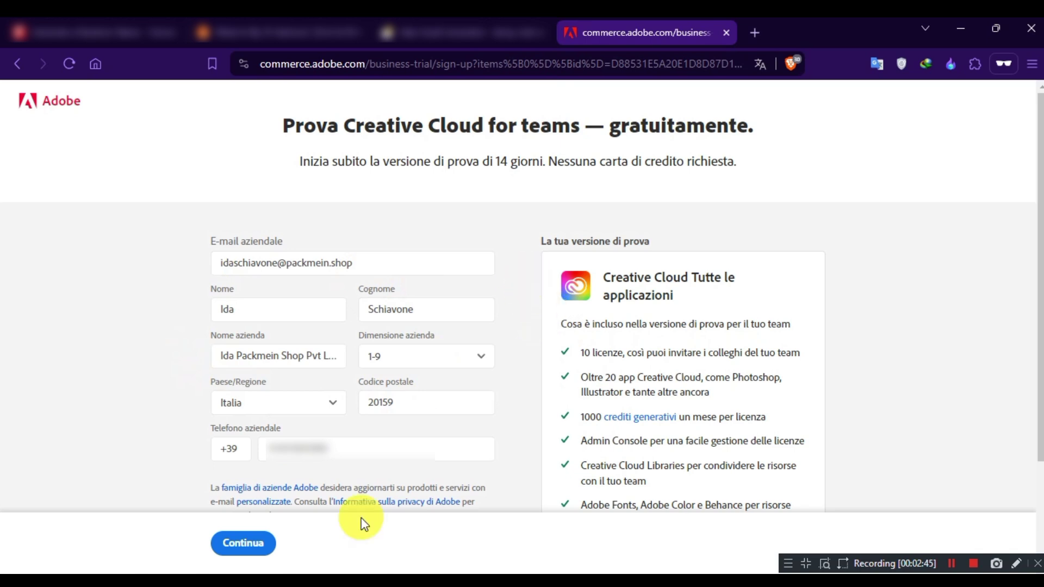
click(263, 544)
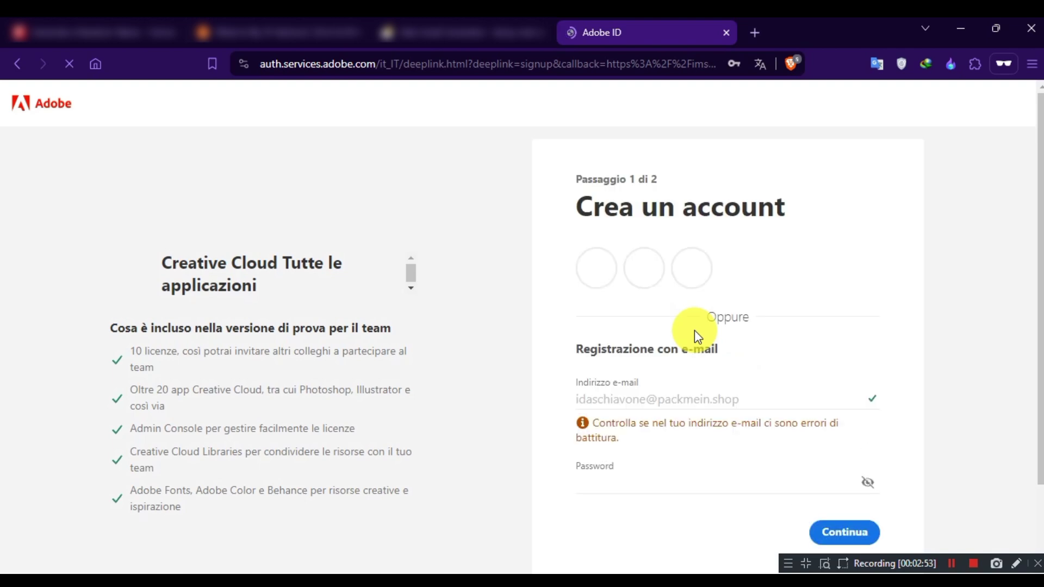
Step: Paste the account password and continue to step 2 of account creation
scroll(754, 325, down, 2)
click(571, 355)
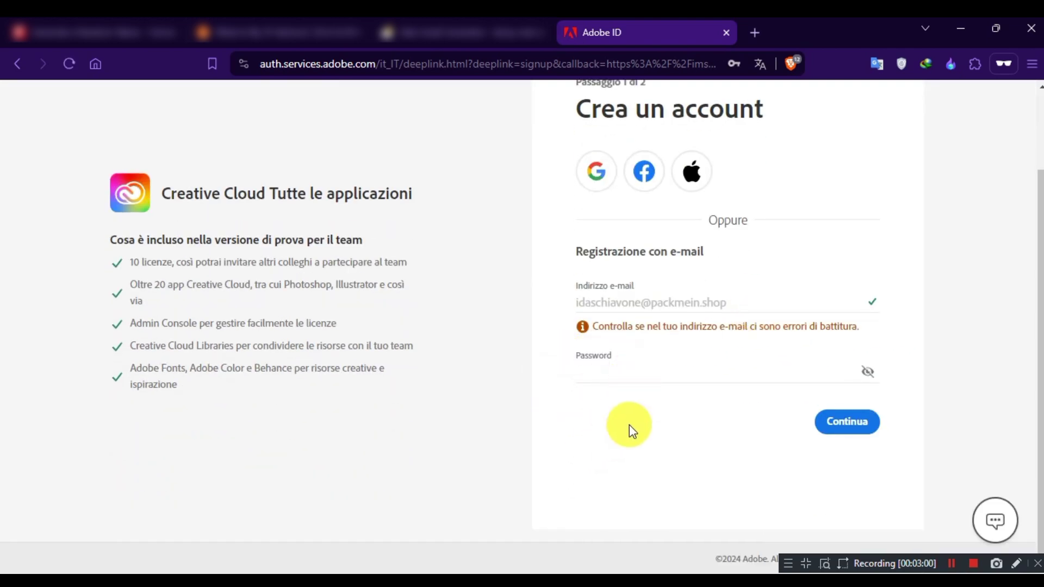
click(659, 382)
key(ctrl+v)
click(976, 462)
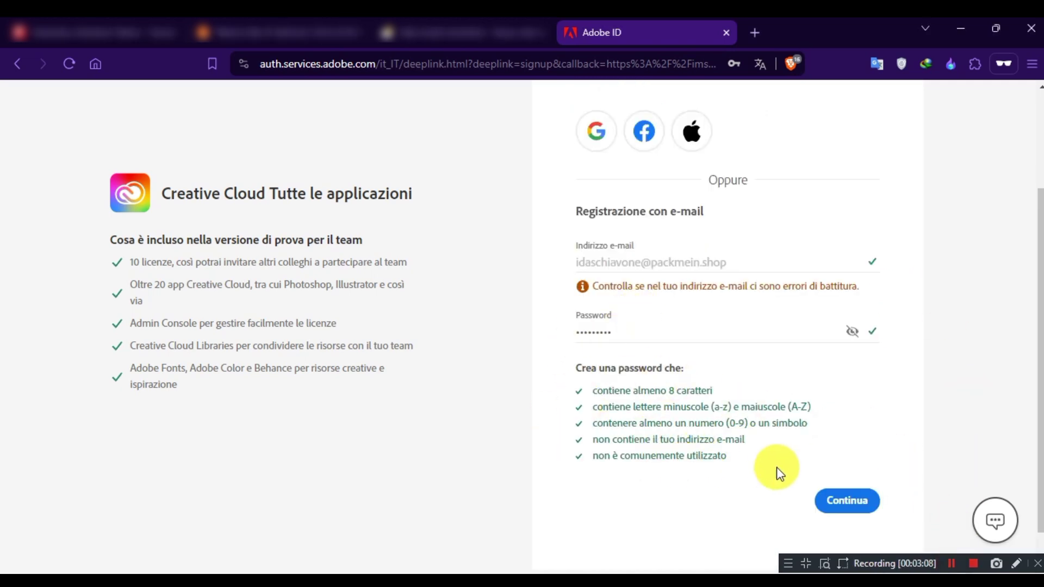
click(873, 496)
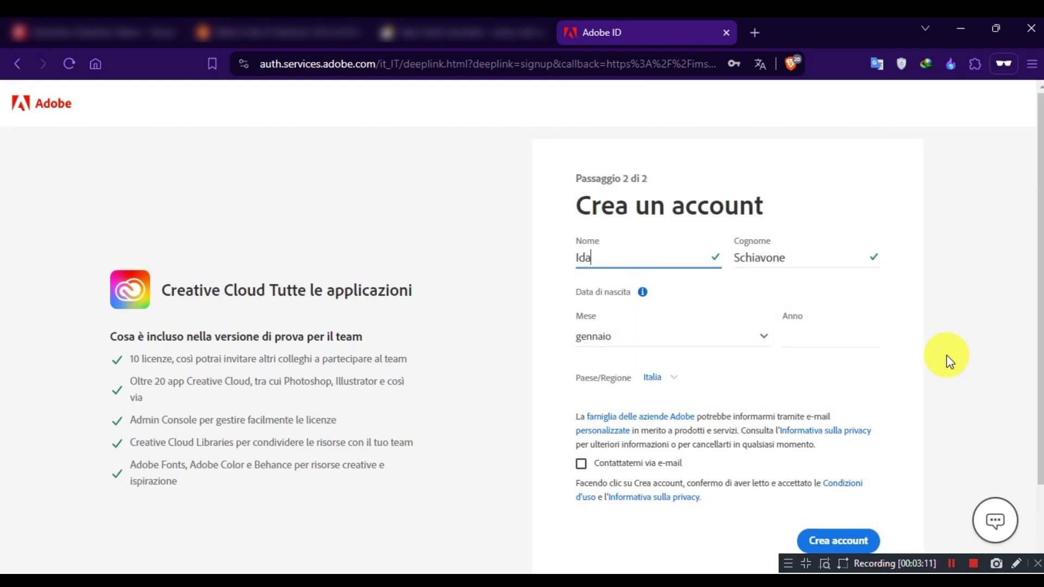
click(705, 342)
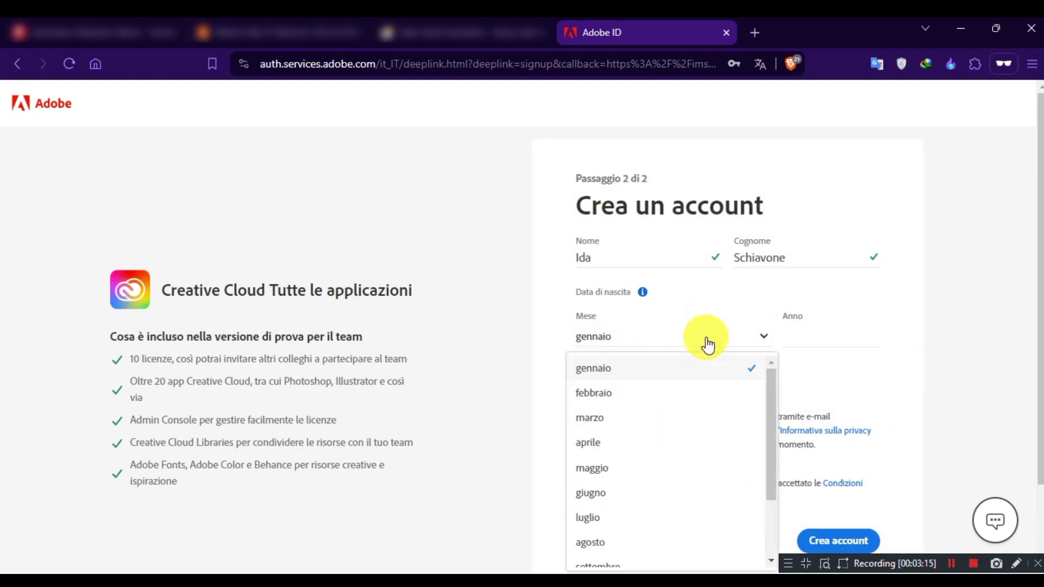
scroll(648, 459, down, 2)
click(613, 494)
click(814, 340)
text(1996)
click(924, 462)
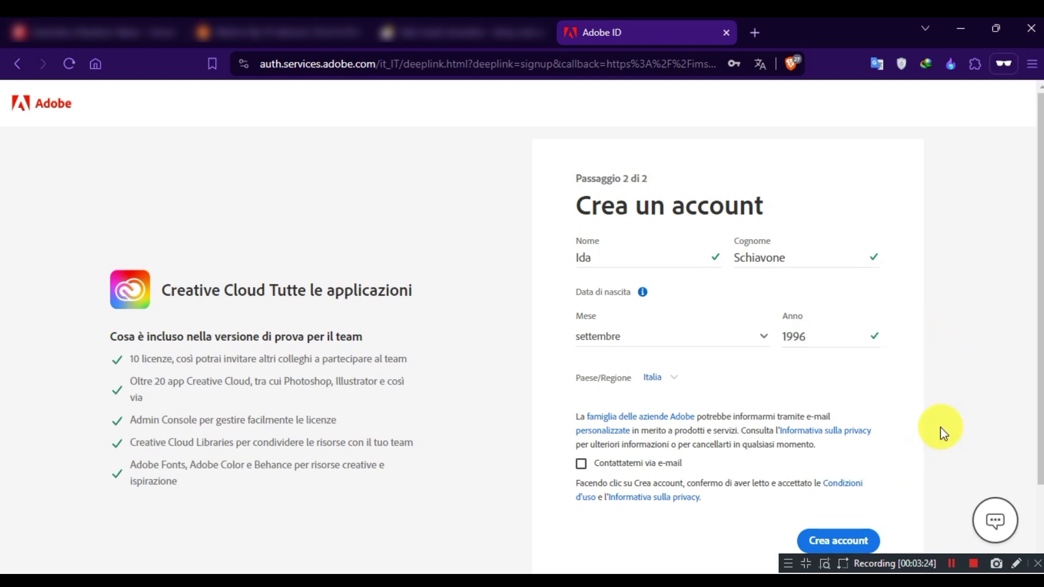
click(867, 540)
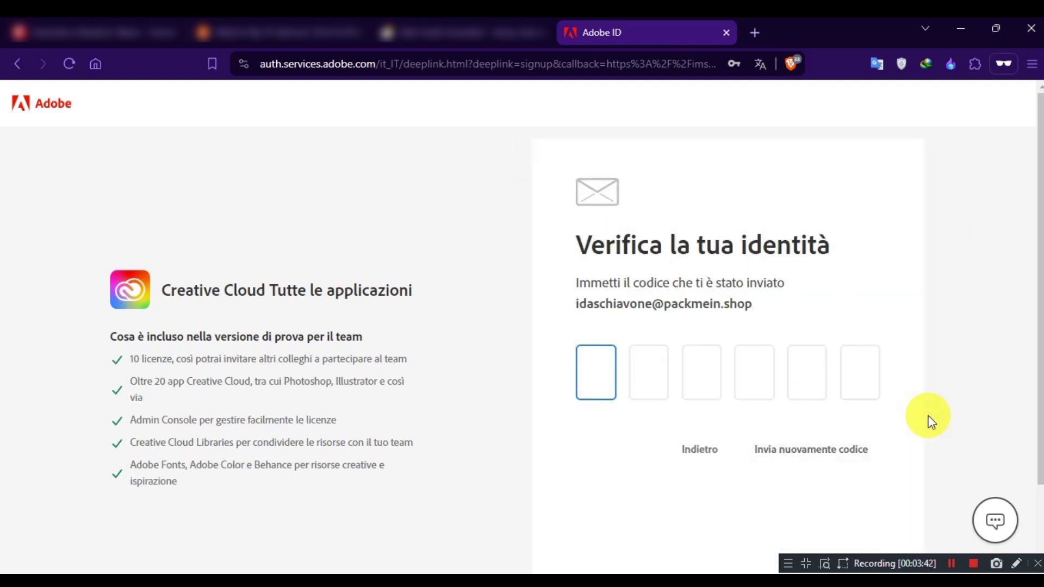
Step: Translate the 'Verifica la tua identità' heading into English
drag(566, 256, 831, 250)
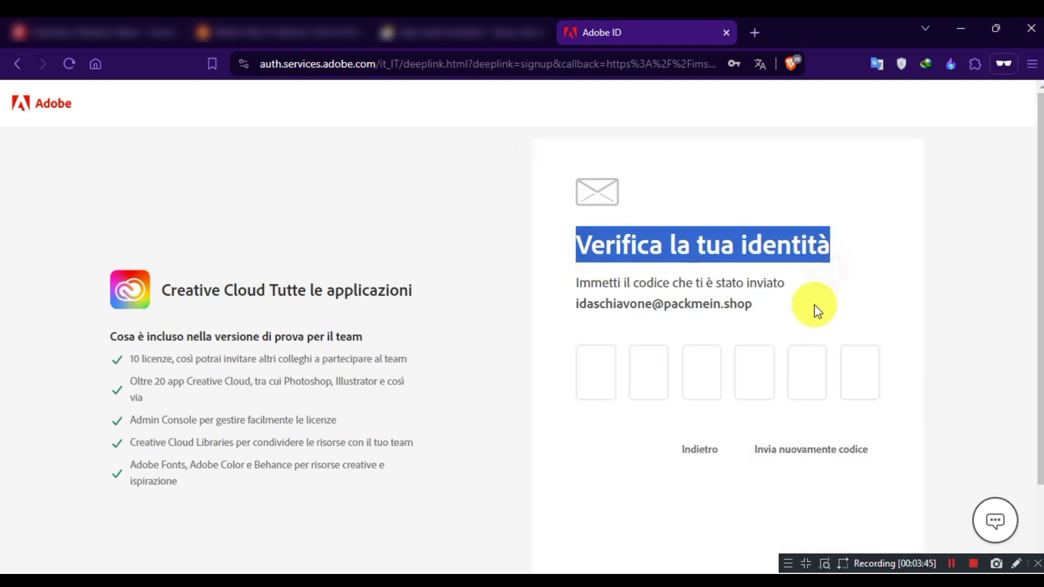
click(818, 288)
drag(648, 362, 729, 413)
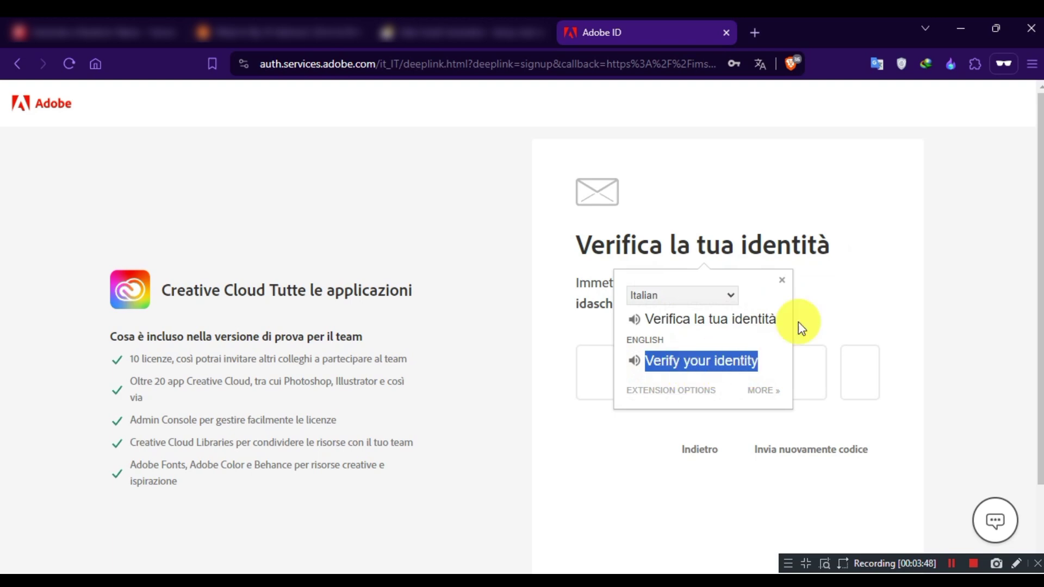
click(700, 263)
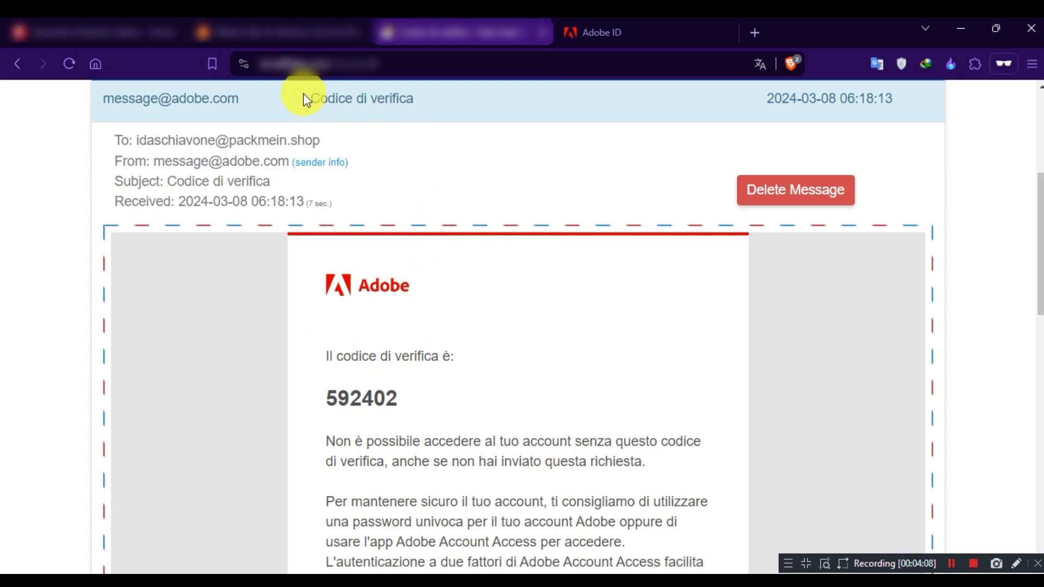
Step: Copy the verification code from the e-mail
drag(325, 401, 394, 399)
click(394, 399)
double_click(381, 398)
right_click(390, 397)
click(439, 243)
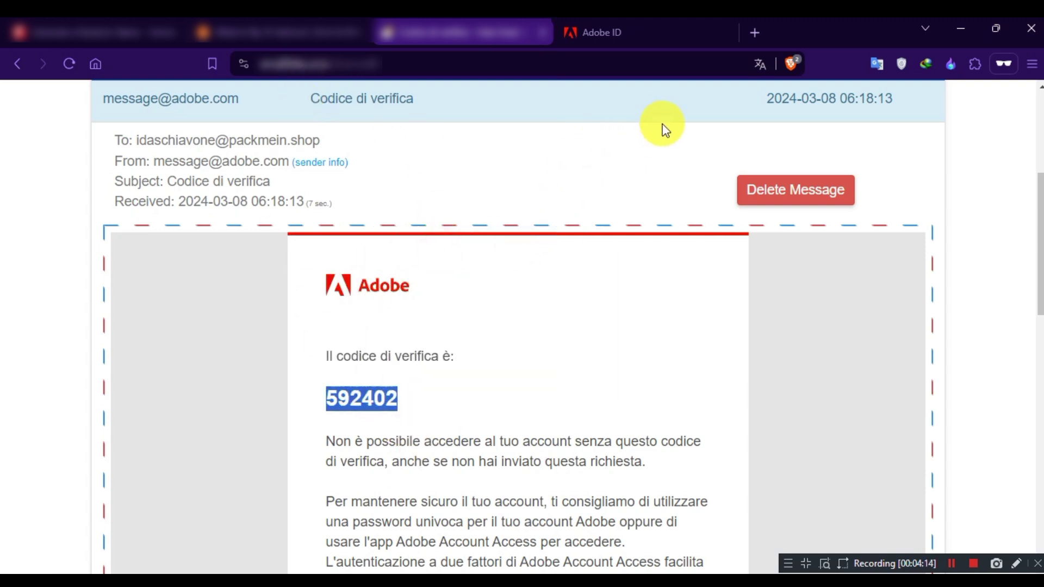
Step: Paste the verification code into the Adobe ID code boxes
click(653, 35)
click(905, 157)
click(595, 373)
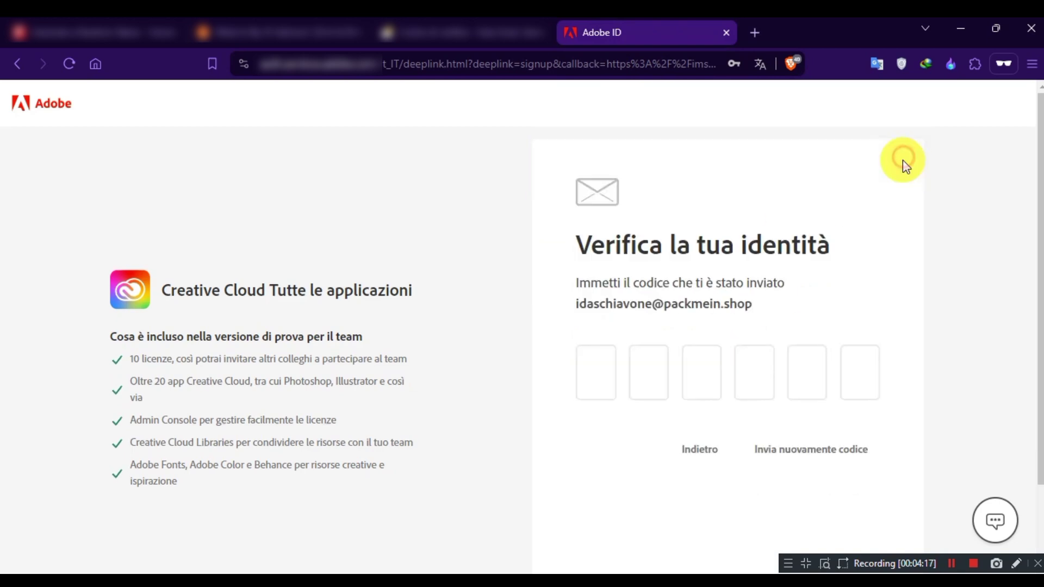
right_click(595, 373)
click(683, 172)
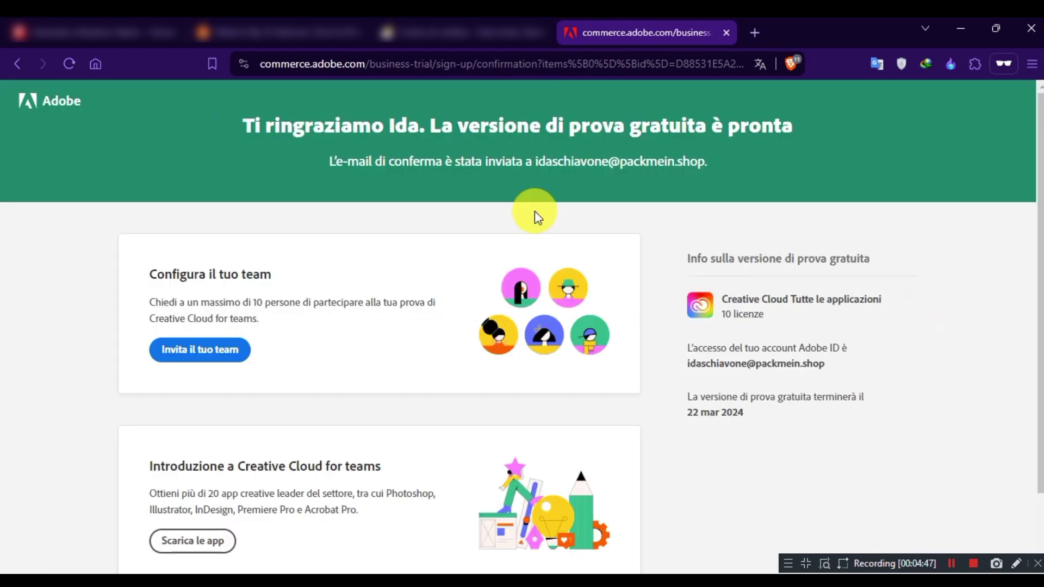
Step: Translate the trial-ready confirmation heading into English, then return to the installer's e-mail field
drag(244, 131, 795, 129)
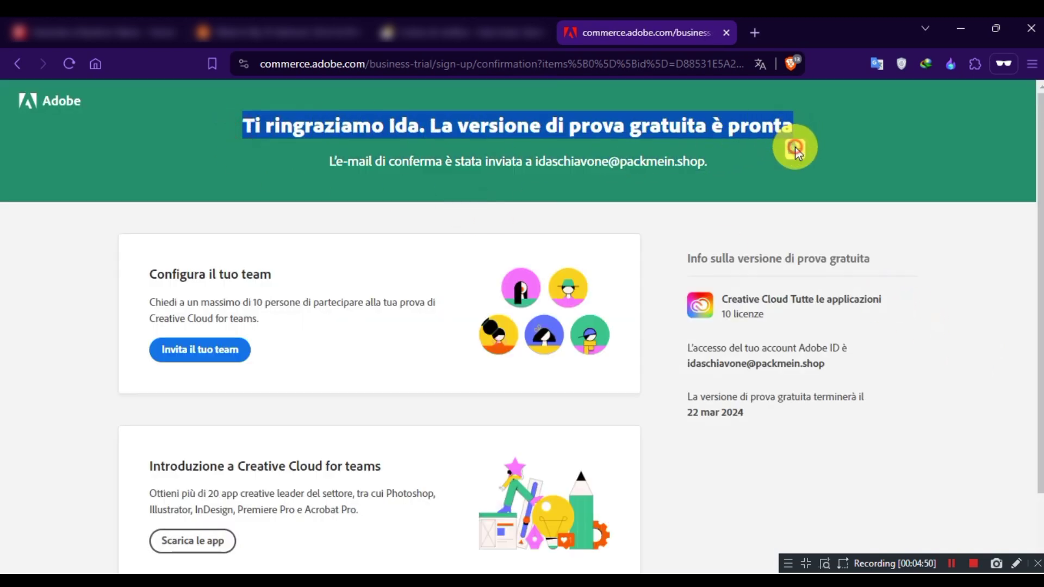
click(795, 147)
drag(384, 245, 449, 264)
click(820, 99)
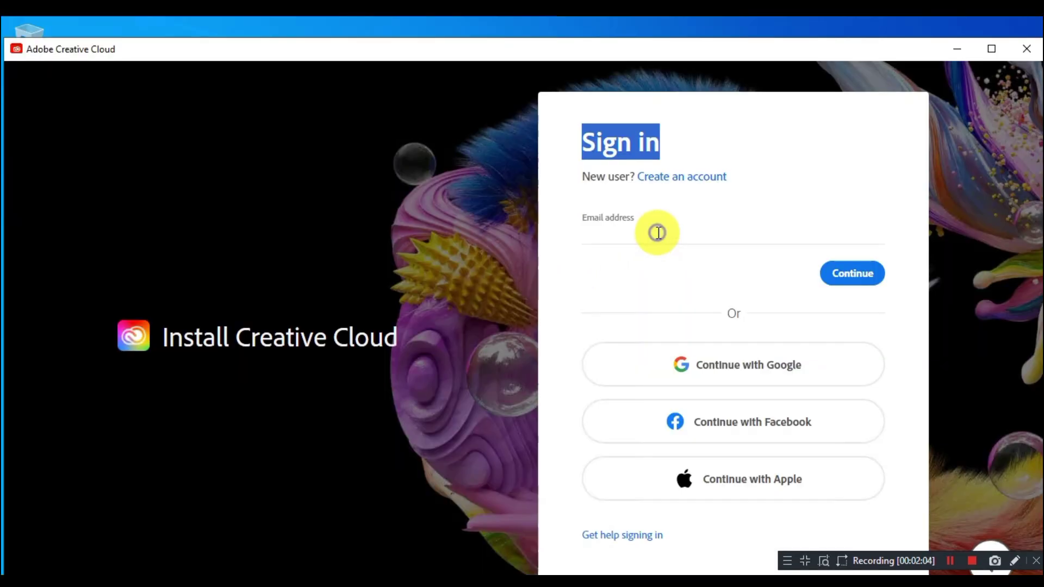
click(658, 231)
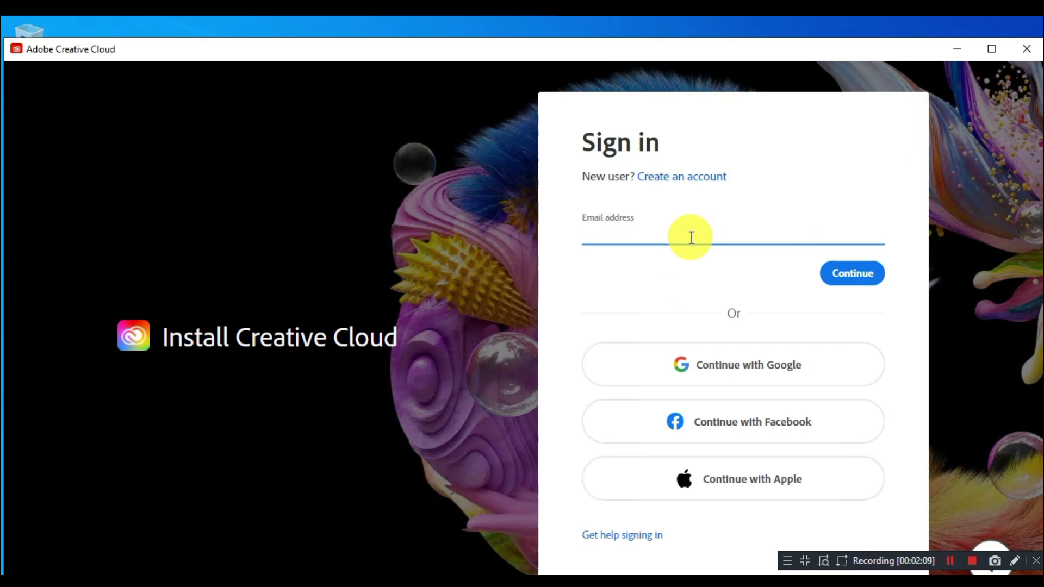
Step: Sign in with the pasted account e-mail and password to reach the Install Creative Cloud screen
key(ctrl+v)
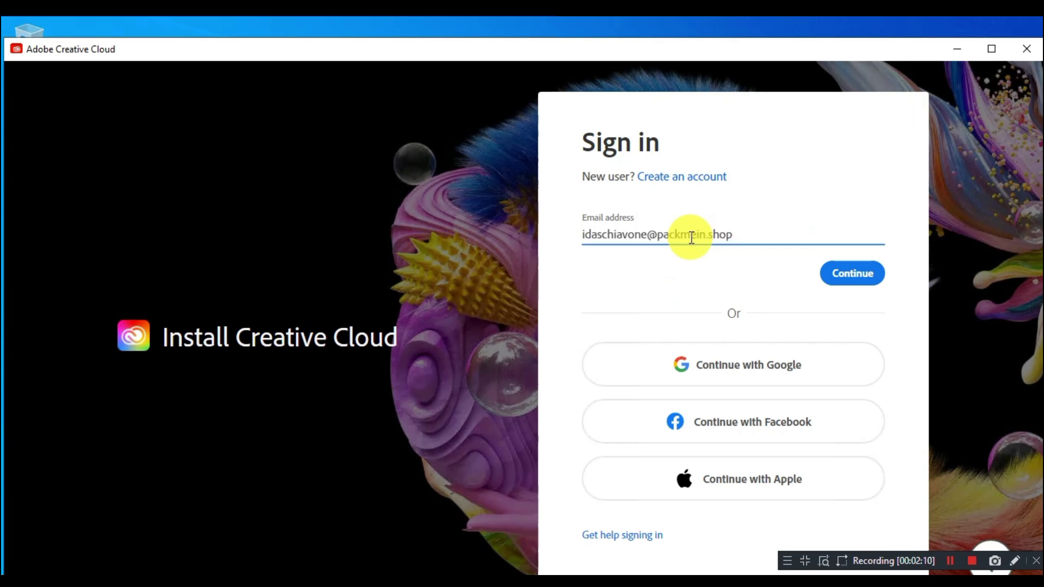
click(881, 277)
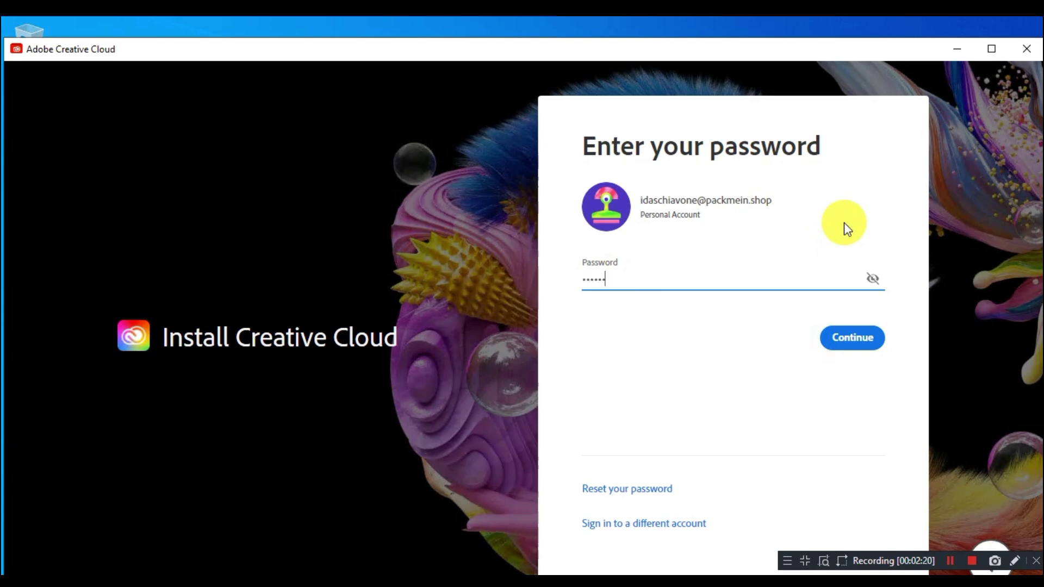
click(874, 347)
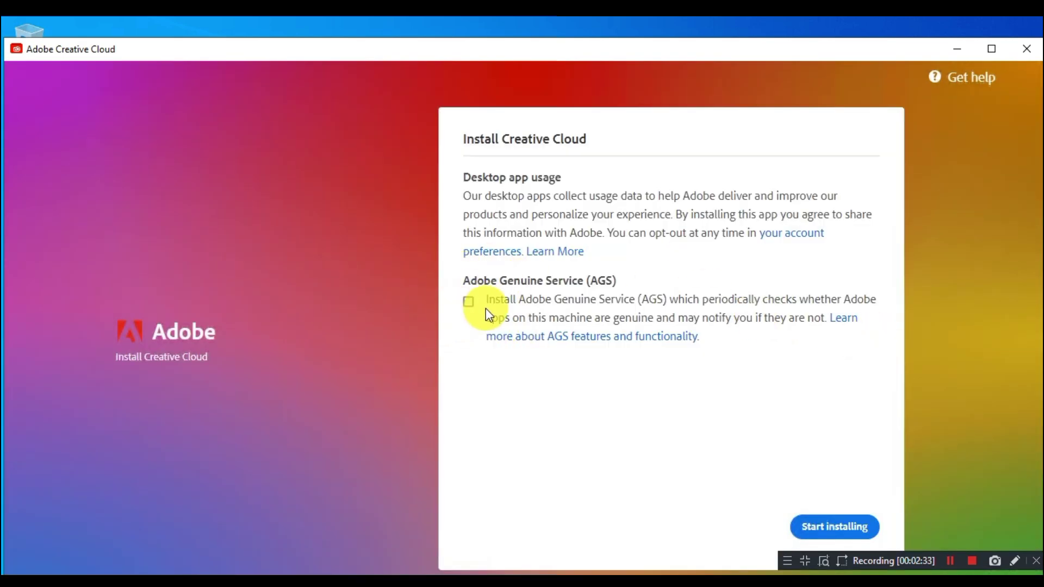
Step: Install Creative Cloud without AGS, skipping the role and creative-topics questions, in a maximized window
click(856, 530)
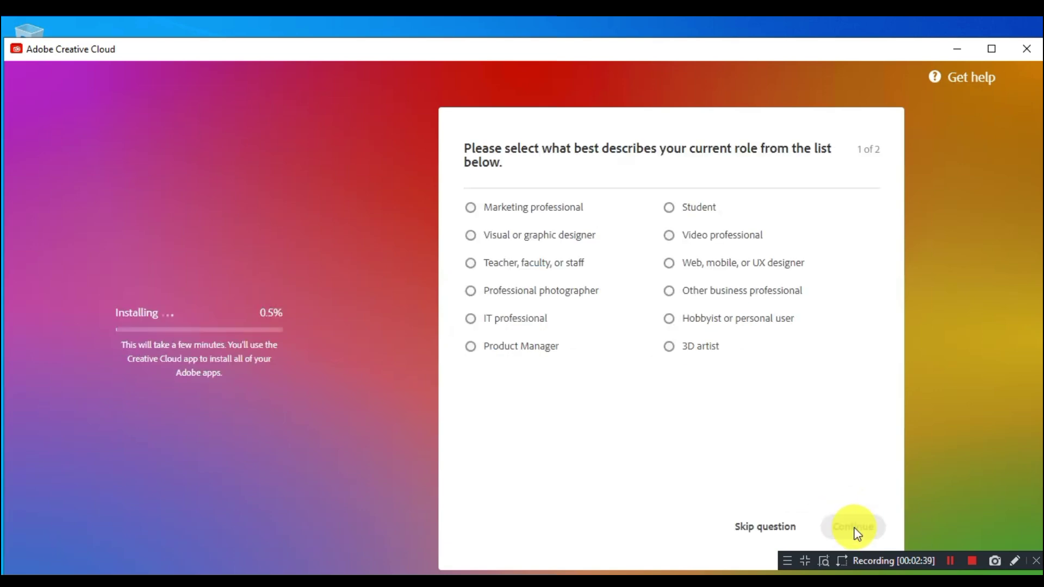
click(773, 531)
click(774, 533)
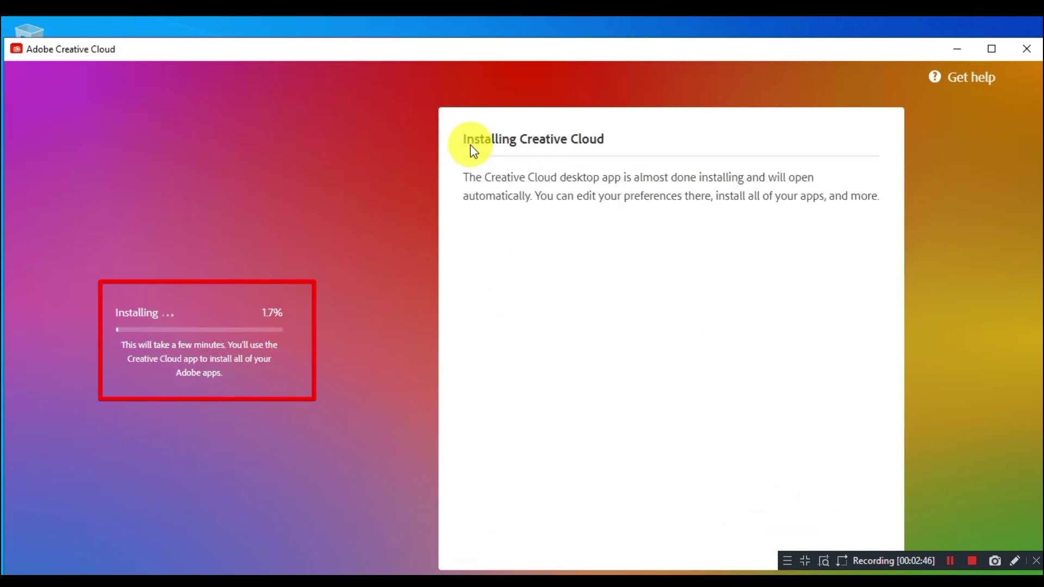
click(991, 48)
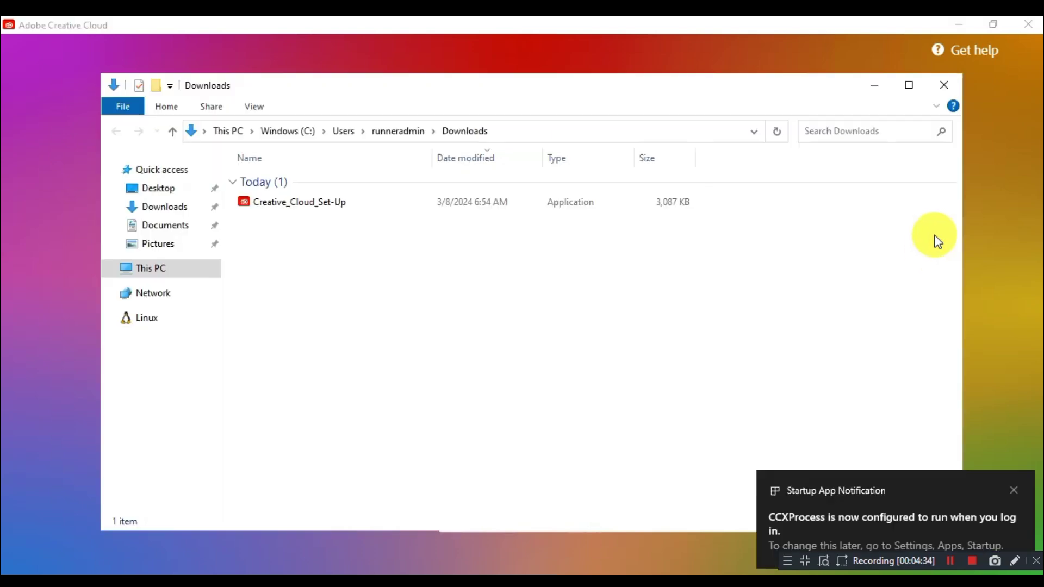
click(878, 91)
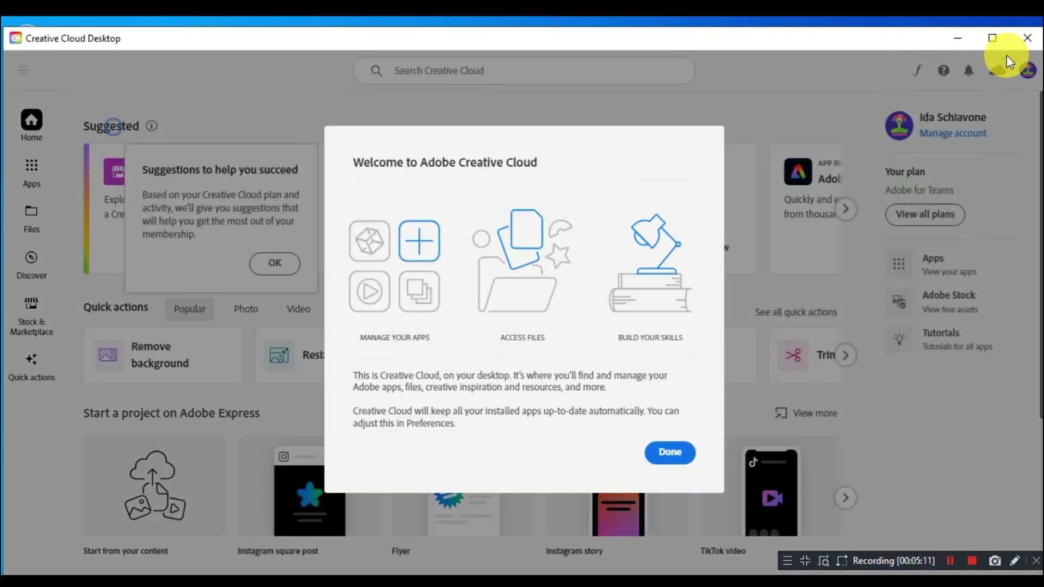
Step: Maximize Creative Cloud Desktop and dismiss the welcome dialog and Suggestions popup
click(996, 42)
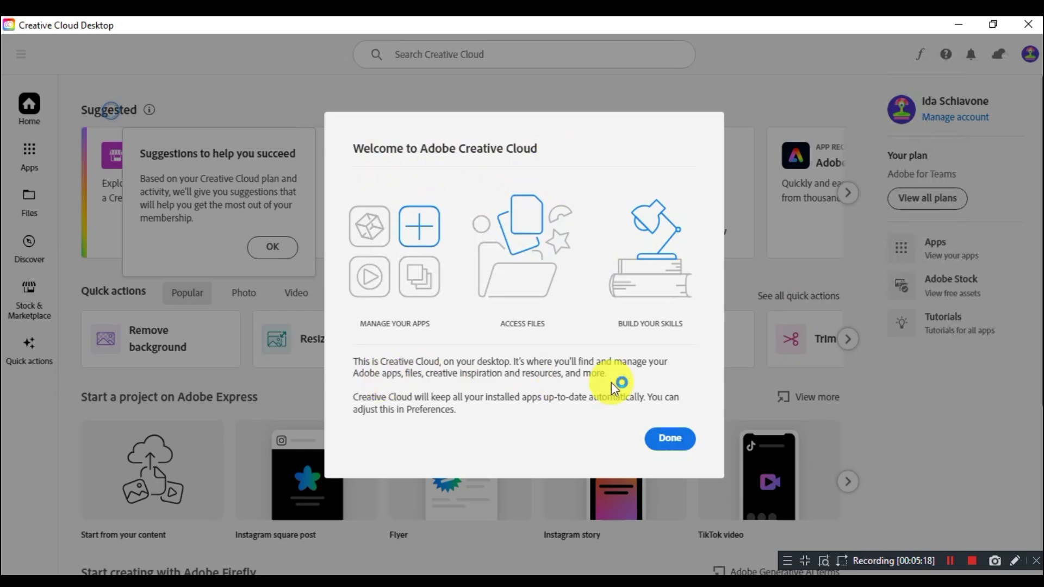
click(672, 440)
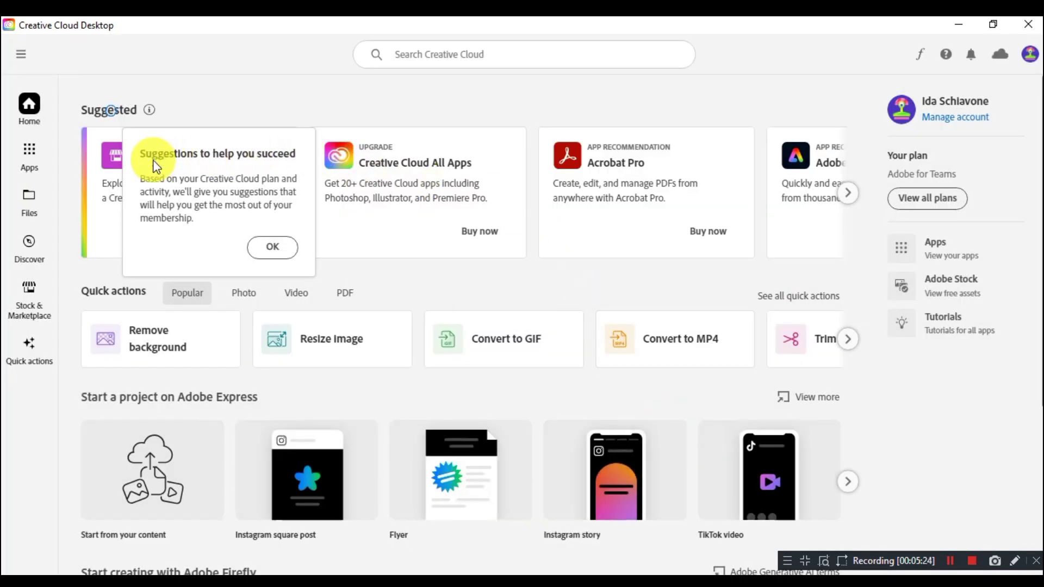
click(272, 247)
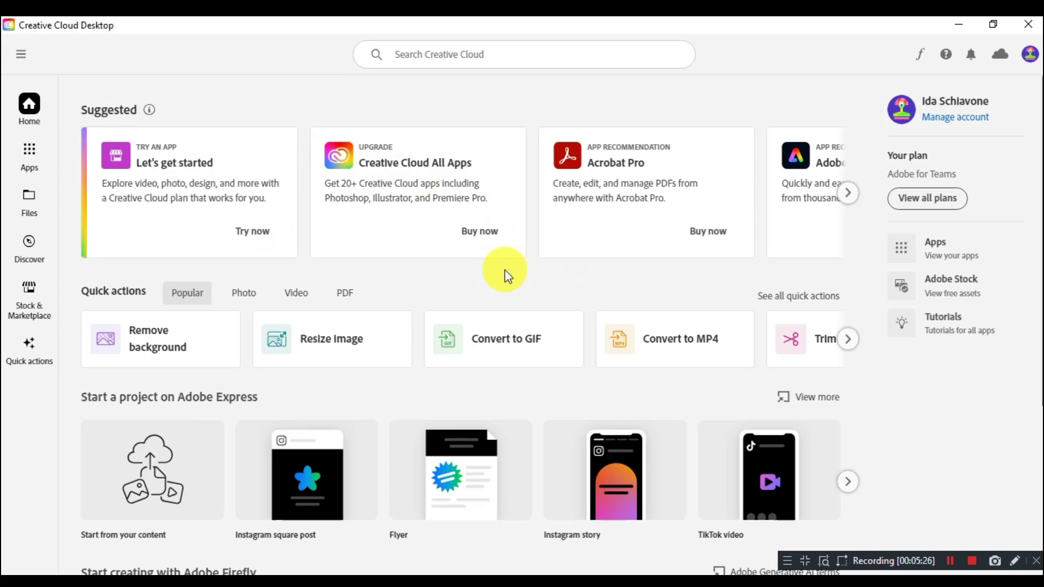
Step: Open the Apps page listing all installable apps
scroll(505, 269, down, 3)
scroll(459, 244, up, 1)
scroll(459, 247, up, 1)
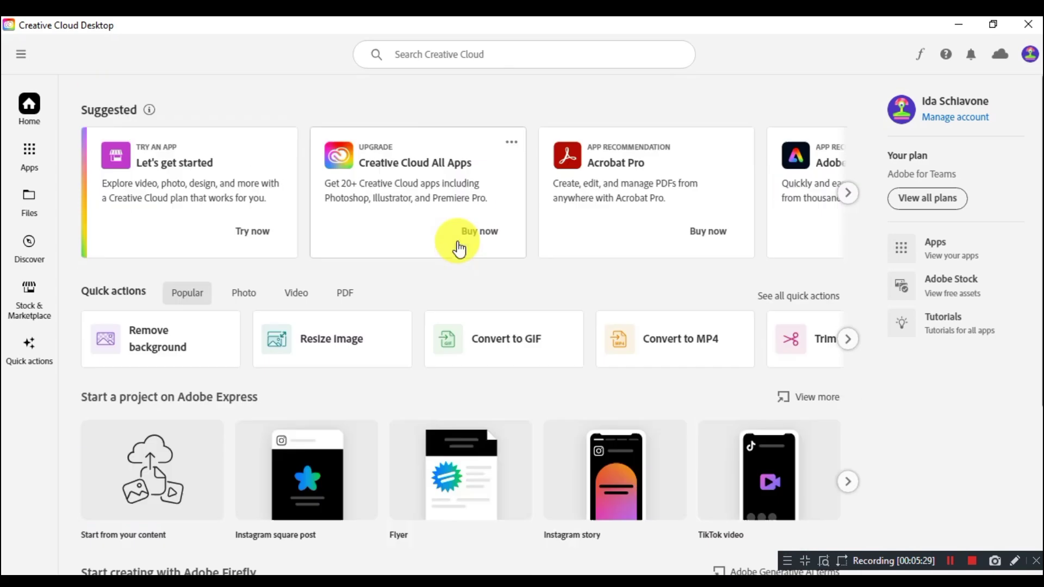
click(30, 155)
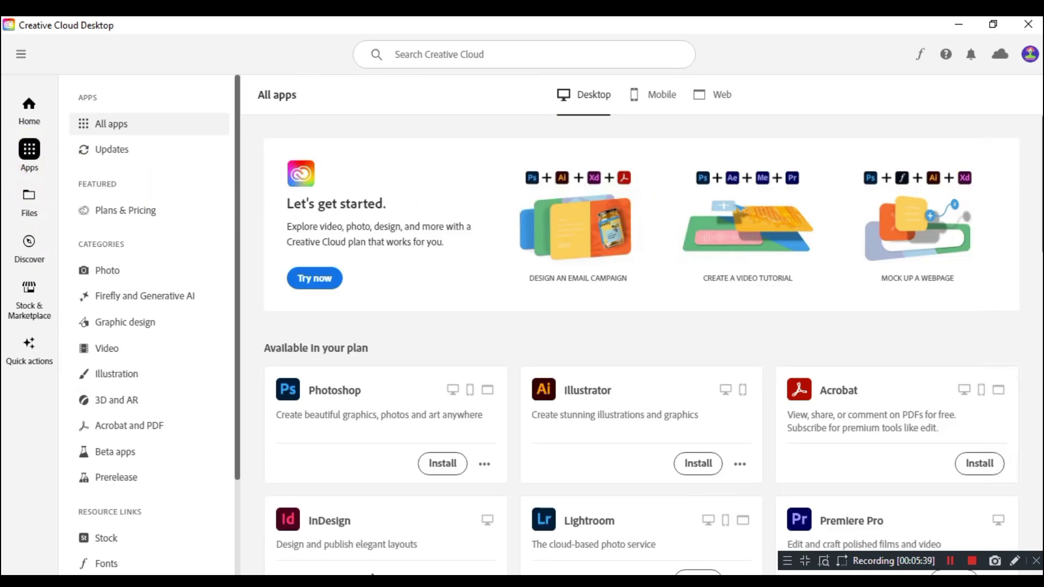
scroll(1036, 160, down, 3)
scroll(642, 345, down, 5)
scroll(642, 345, down, 6)
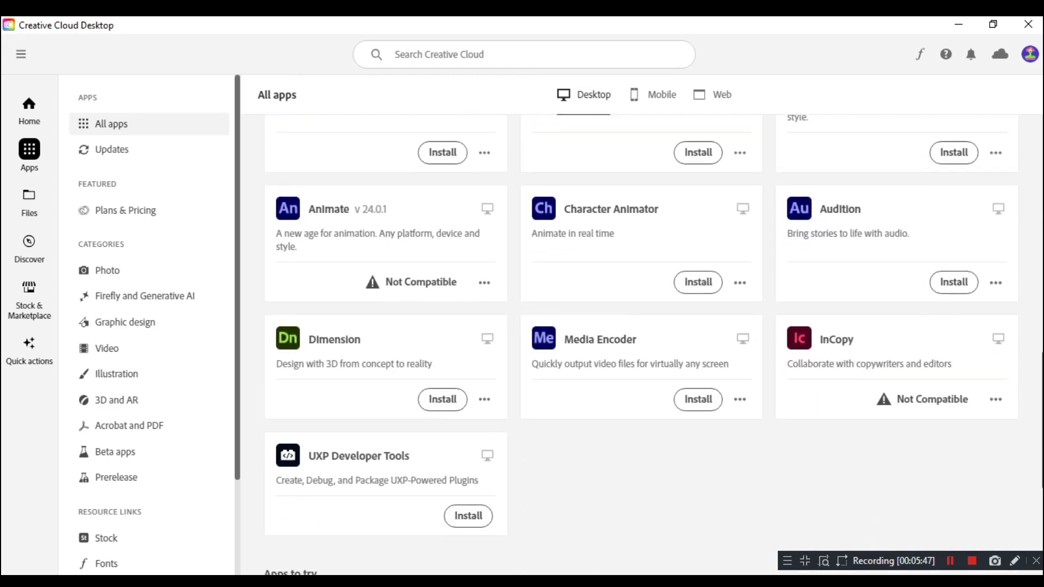
scroll(1026, 140, up, 15)
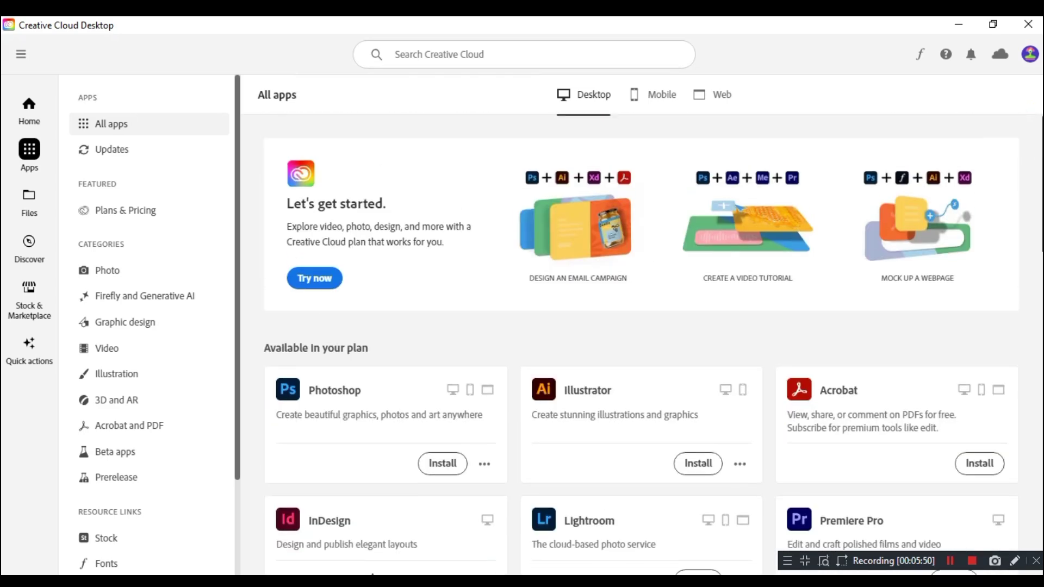
scroll(168, 272, down, 2)
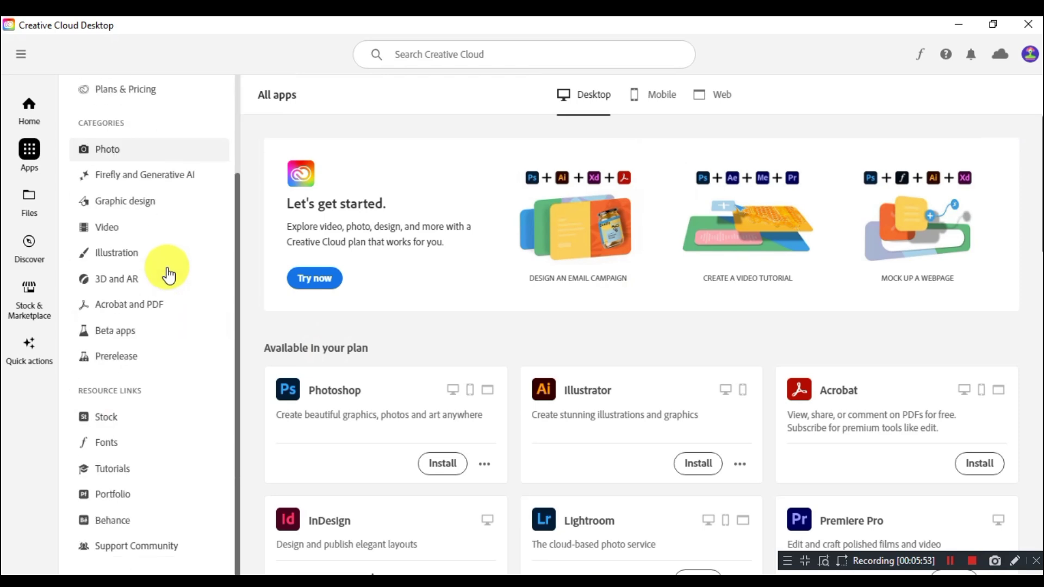
scroll(142, 298, up, 2)
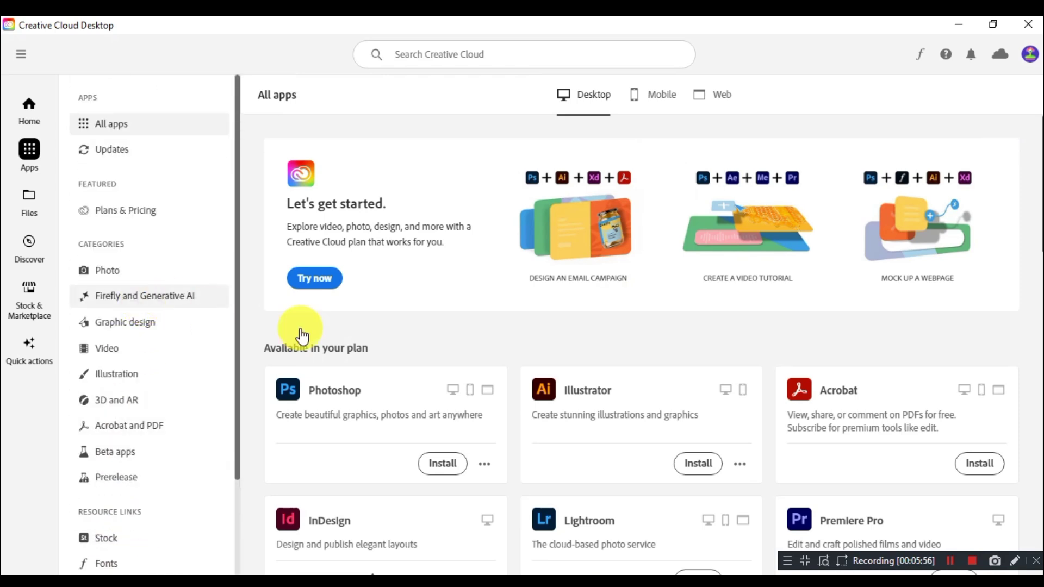
click(484, 464)
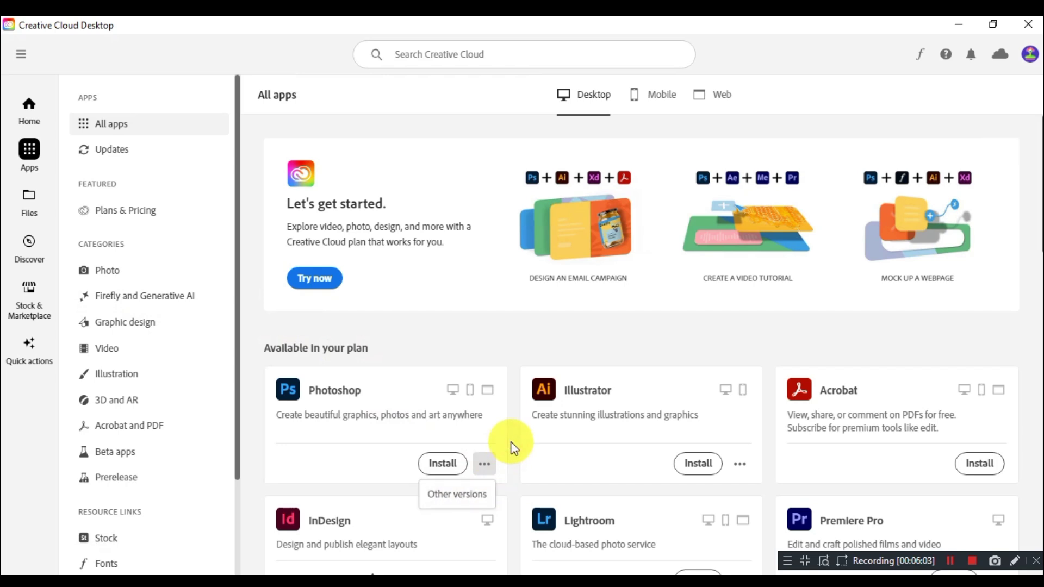
key(Escape)
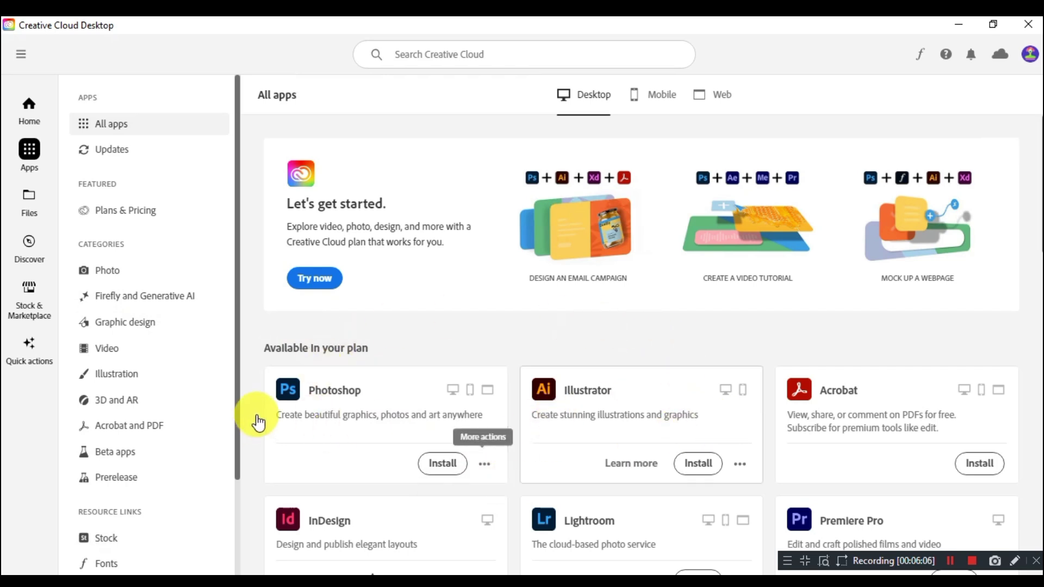
click(485, 465)
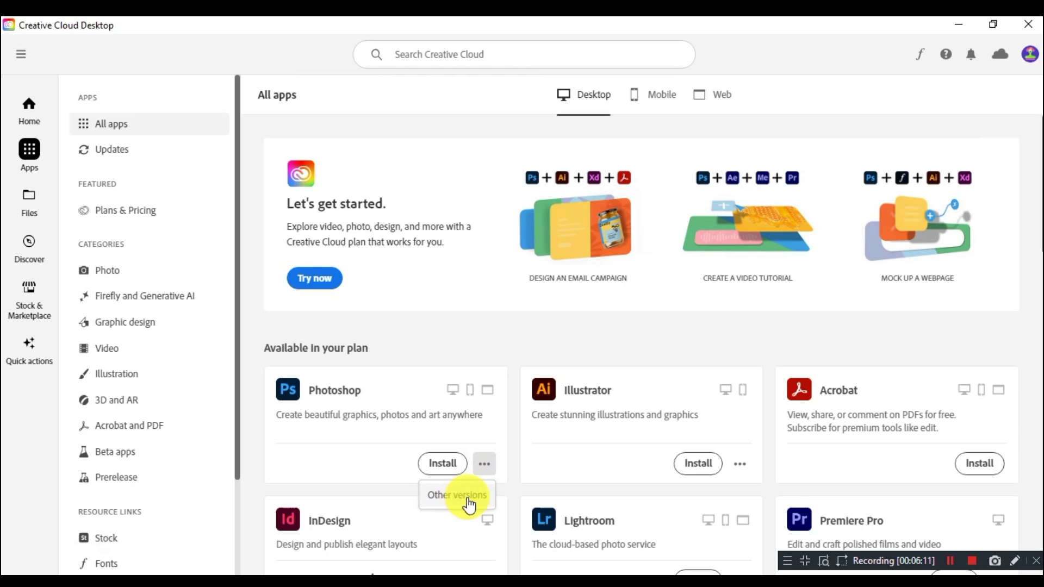
click(468, 497)
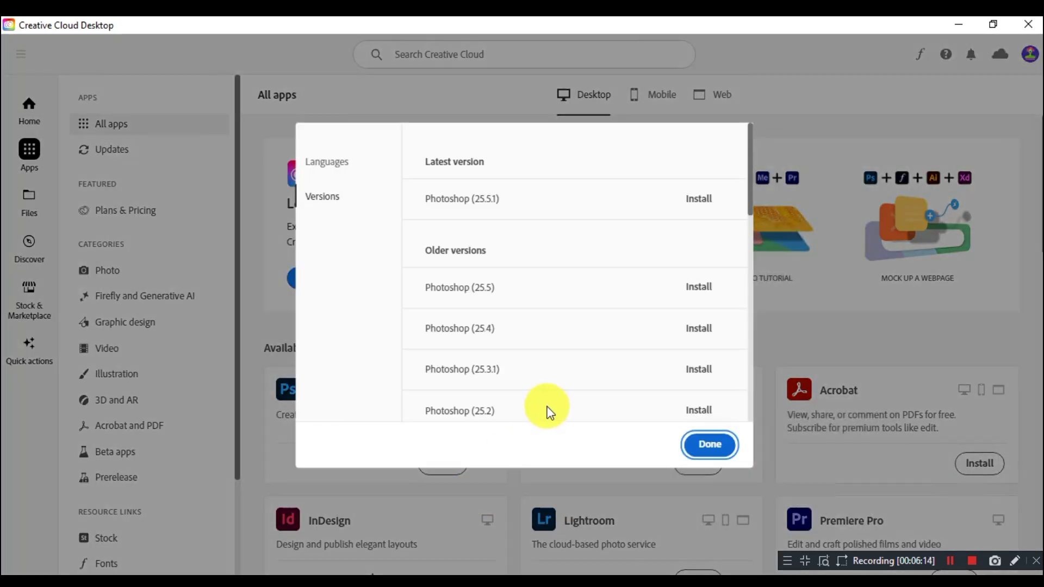
click(334, 166)
click(333, 163)
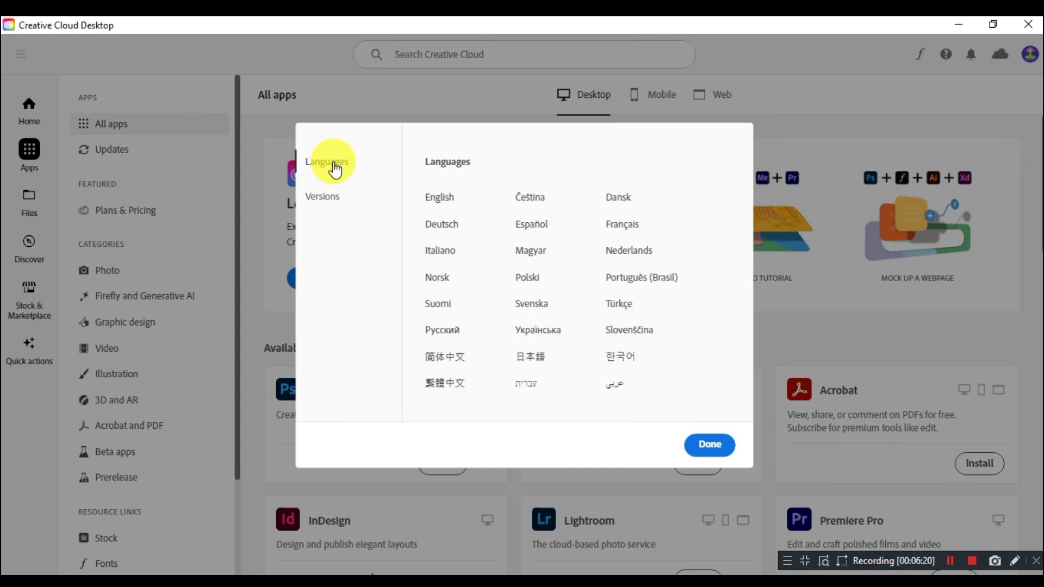
click(330, 197)
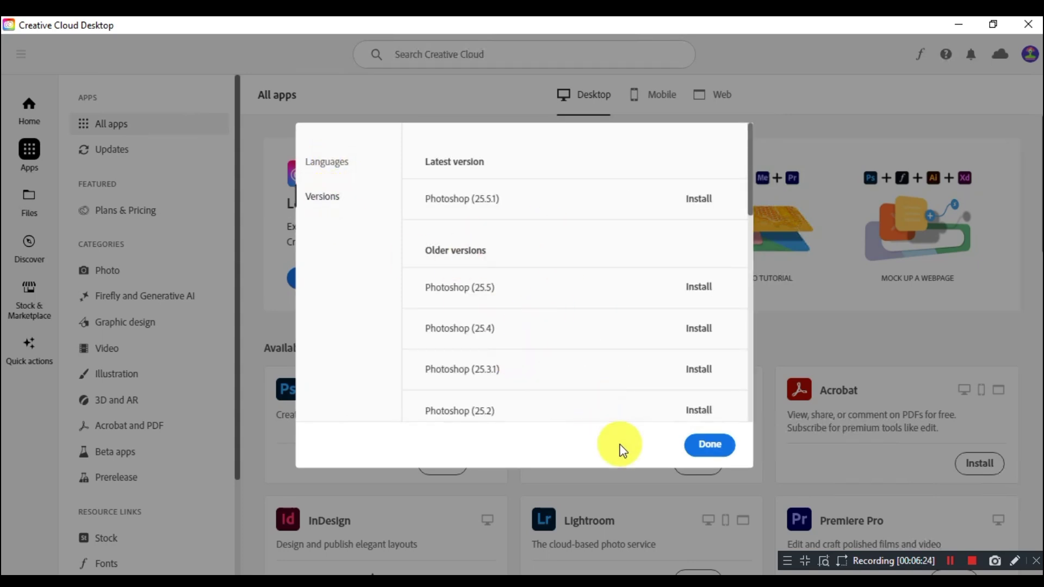
click(710, 447)
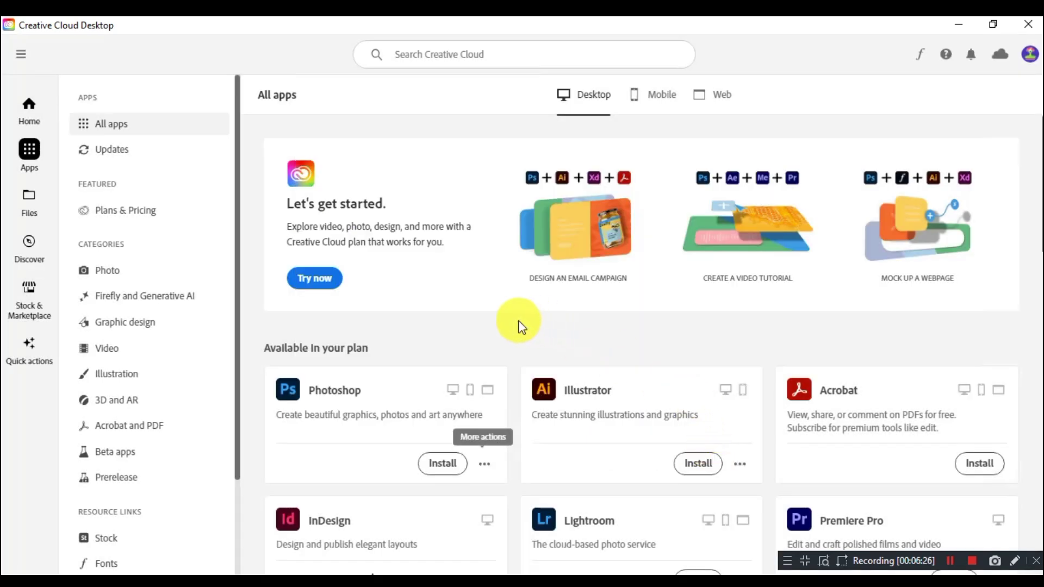
scroll(518, 321, down, 1)
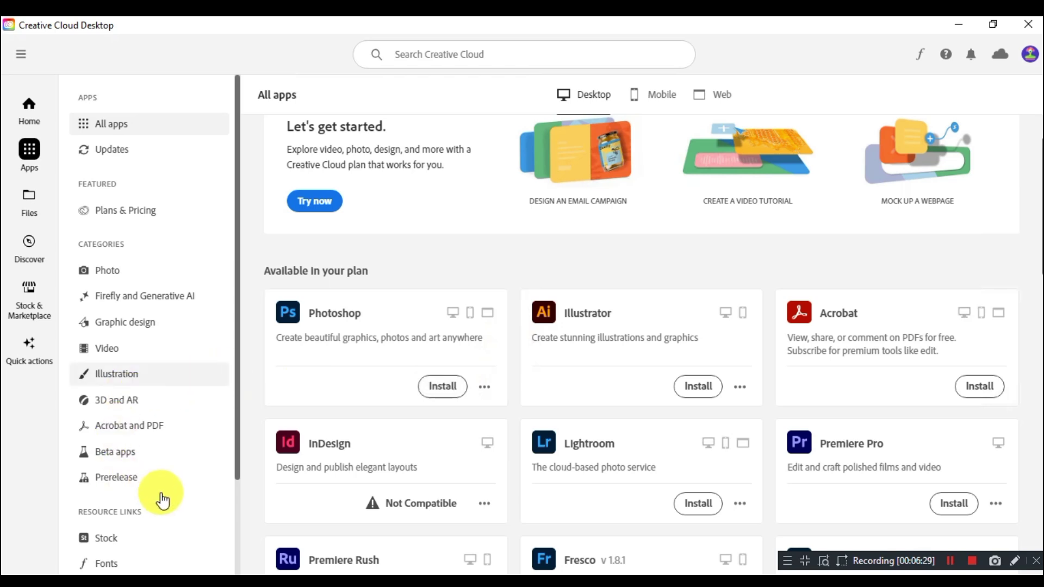
Step: Install Photoshop (Beta) from Beta apps, dismissing the tips, then minimize Creative Cloud Desktop
click(149, 463)
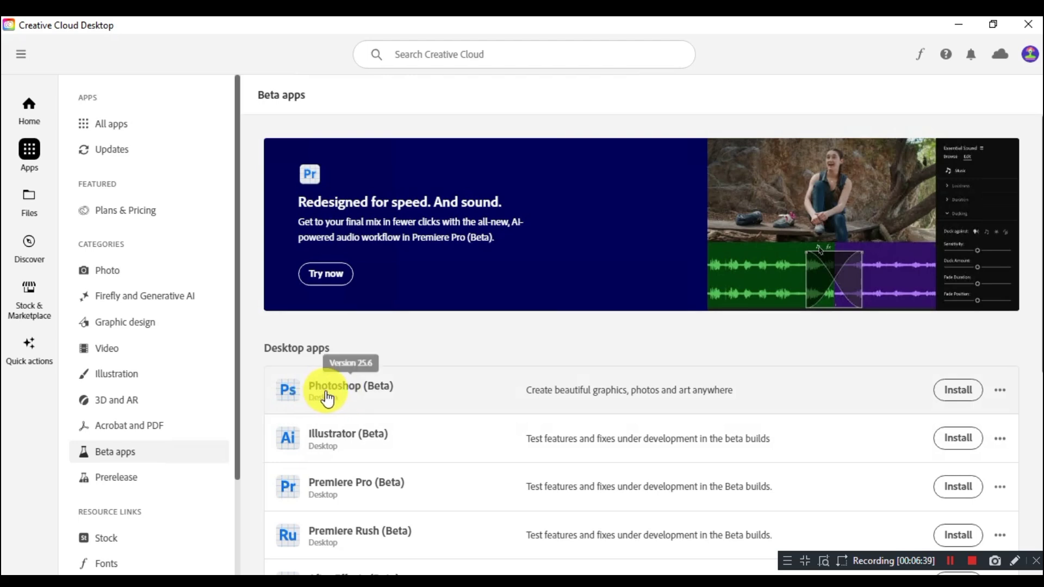
click(959, 400)
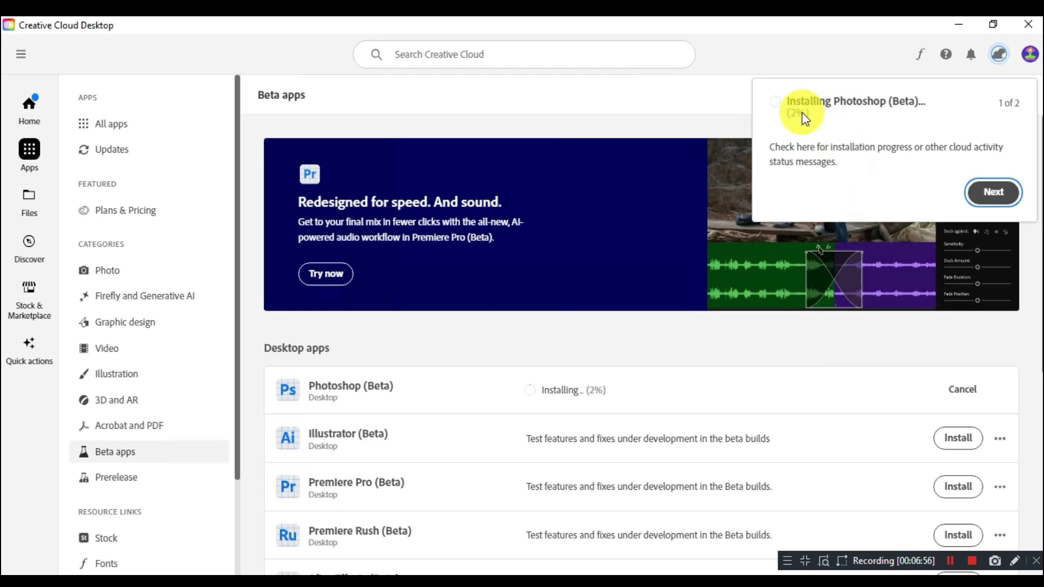
click(993, 191)
click(213, 185)
click(999, 52)
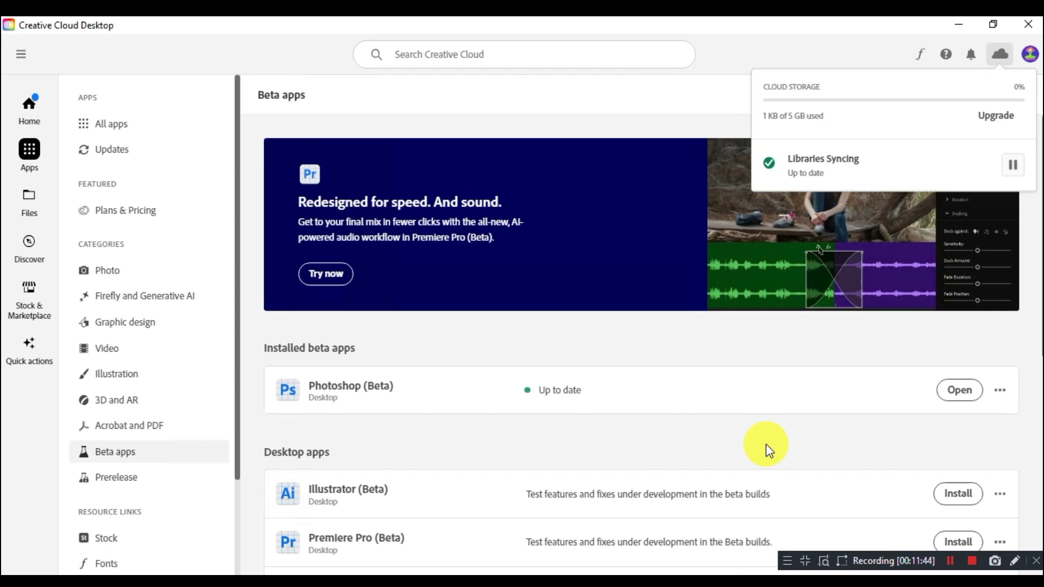
click(959, 25)
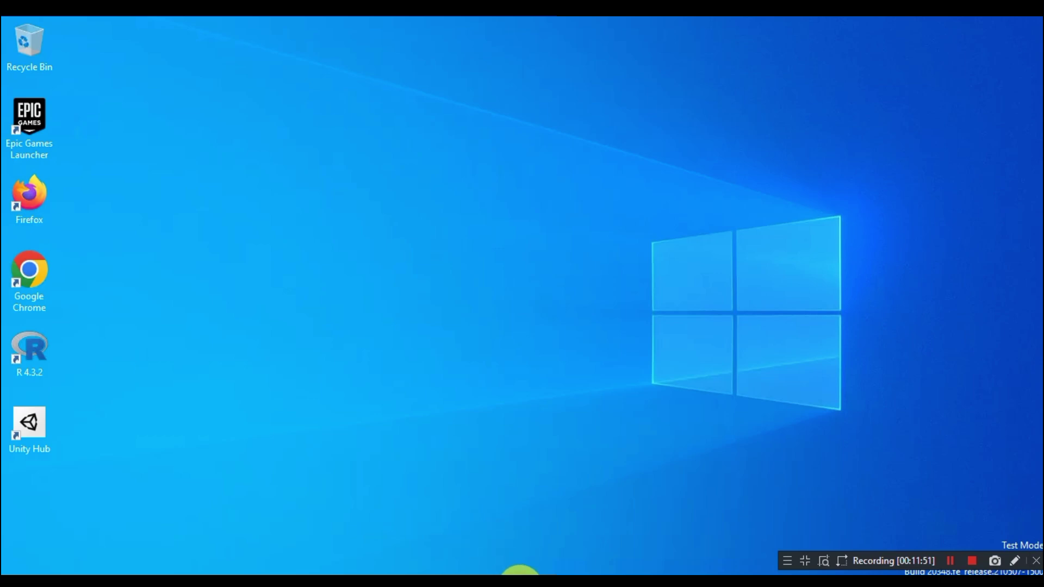
Step: Launch Photoshop (Beta) from Creative Cloud Desktop and show Help > About Photoshop (version 25.6.0)
click(517, 571)
click(958, 400)
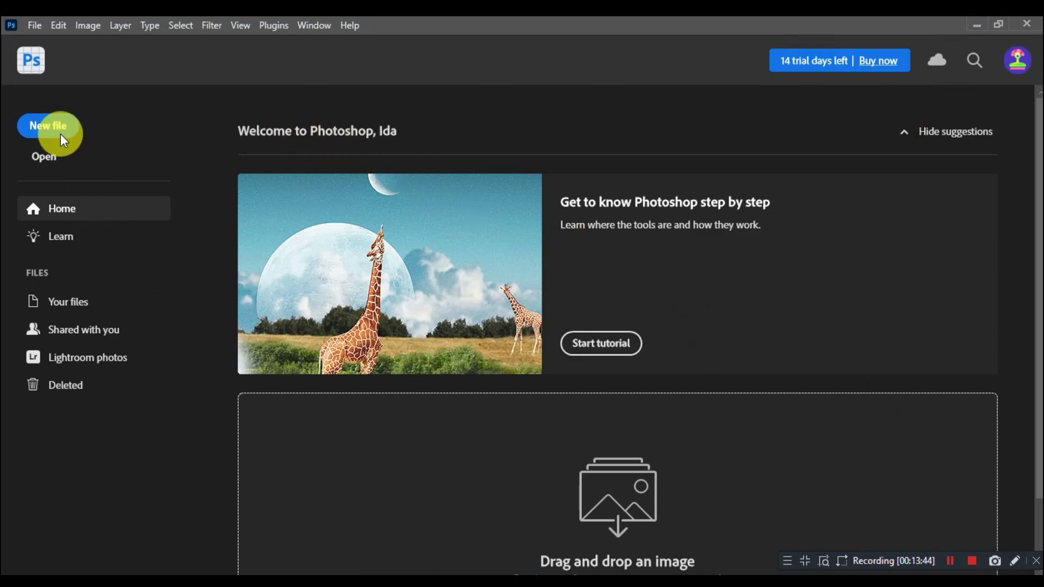
click(348, 25)
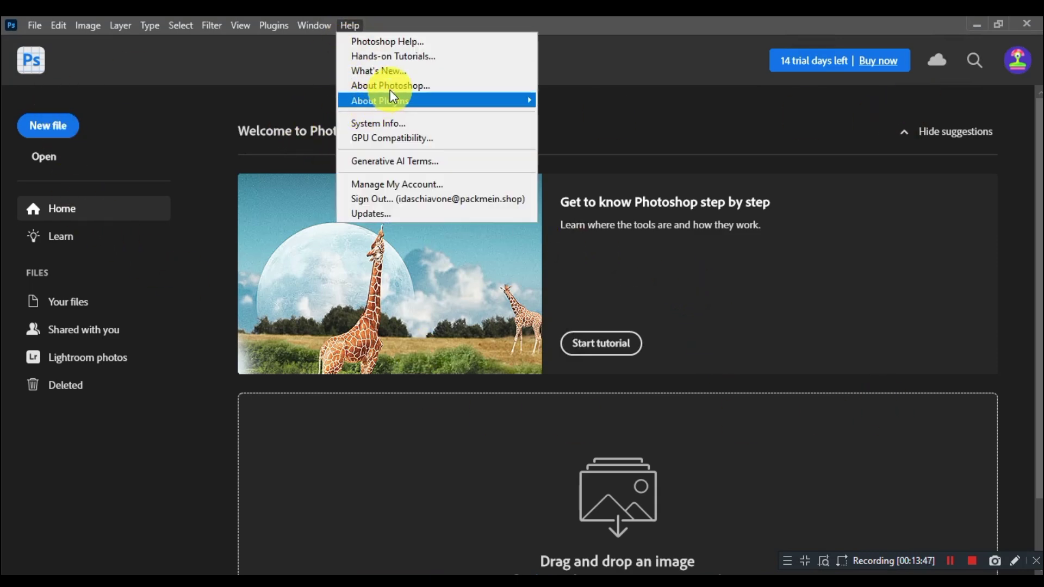
click(393, 84)
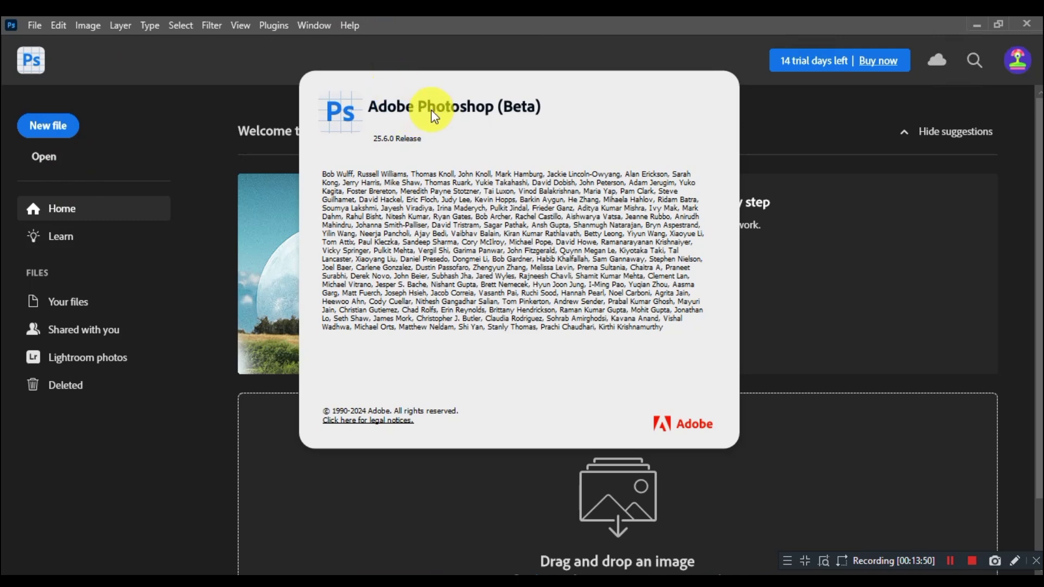